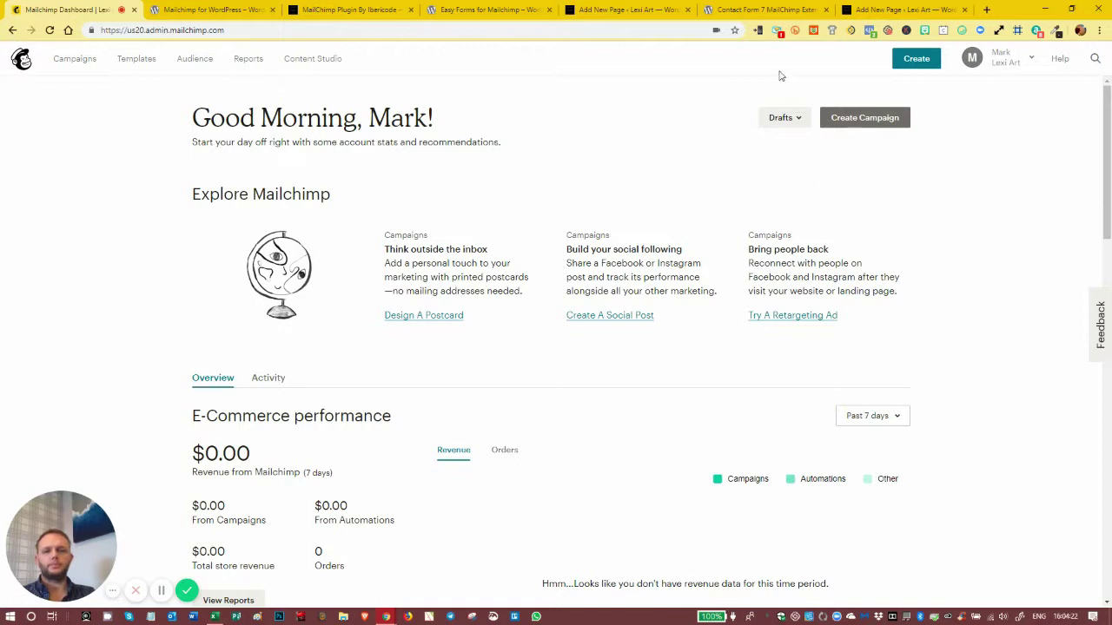
click(915, 59)
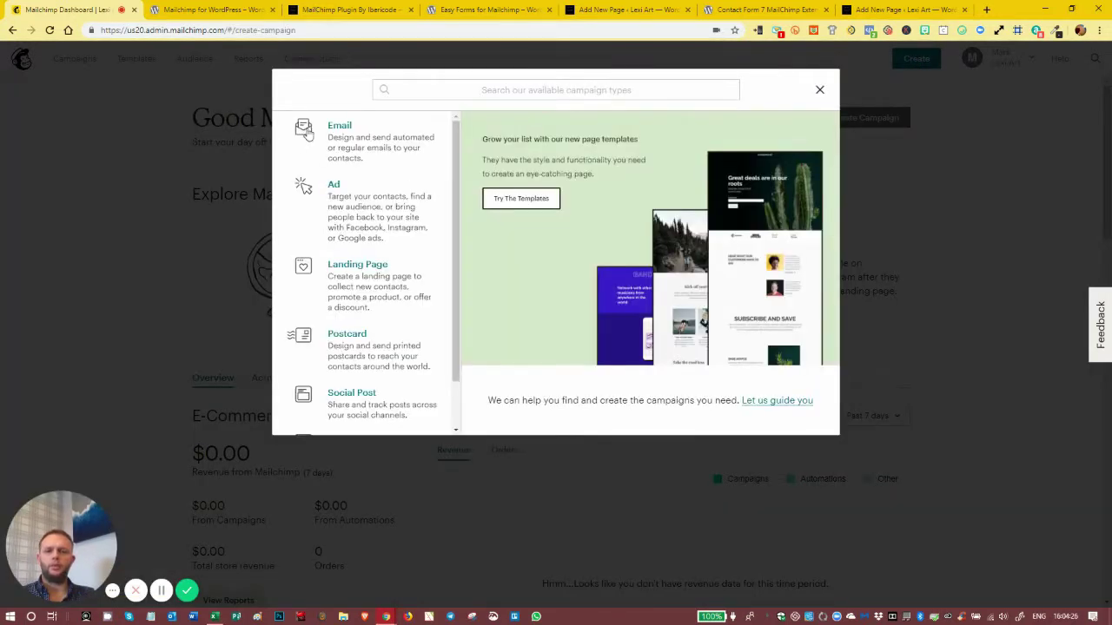
click(339, 128)
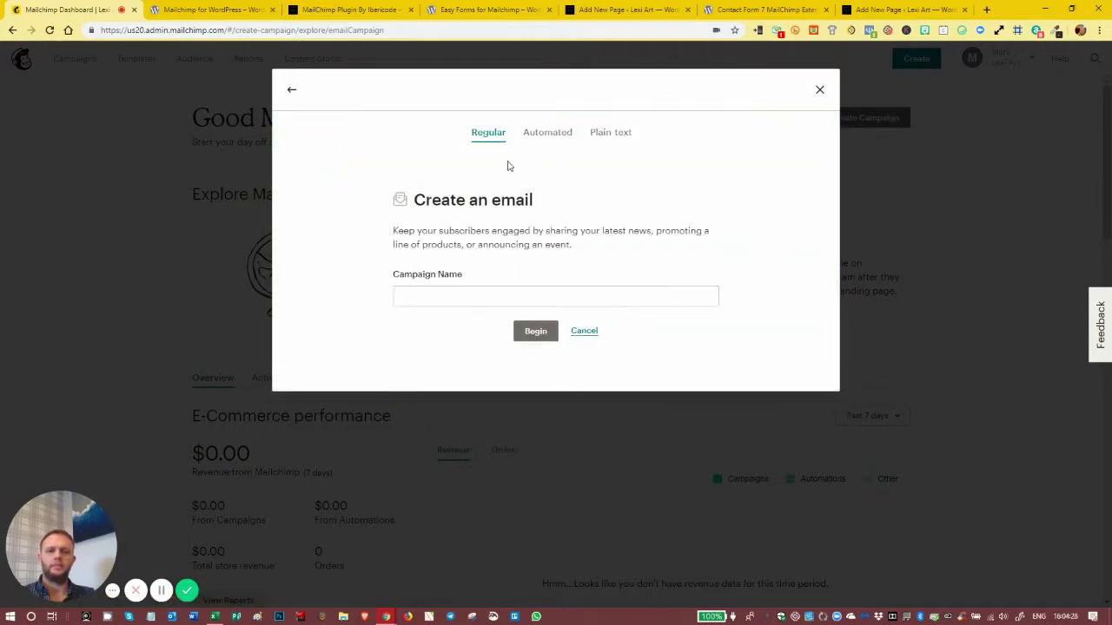
click(435, 295)
text(Seg)
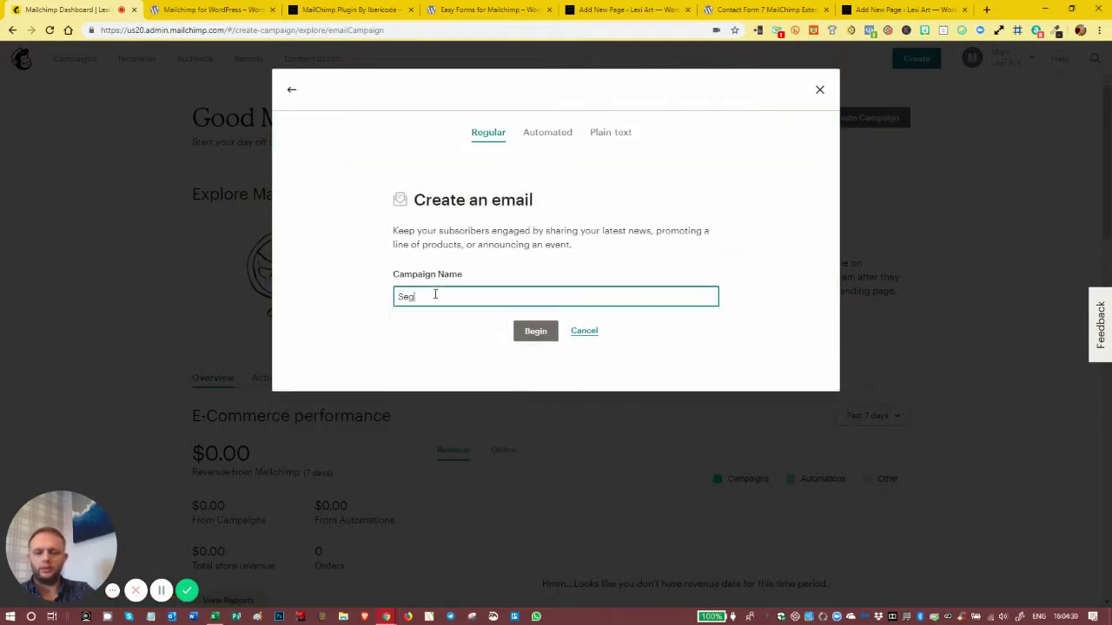
text(mented V)
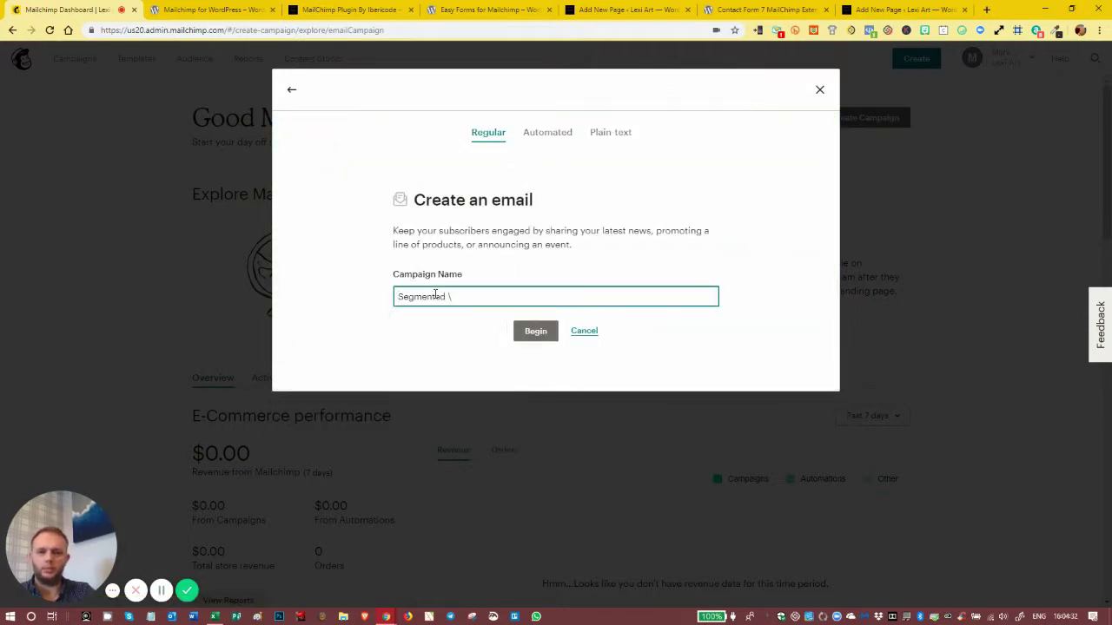
text(Email)
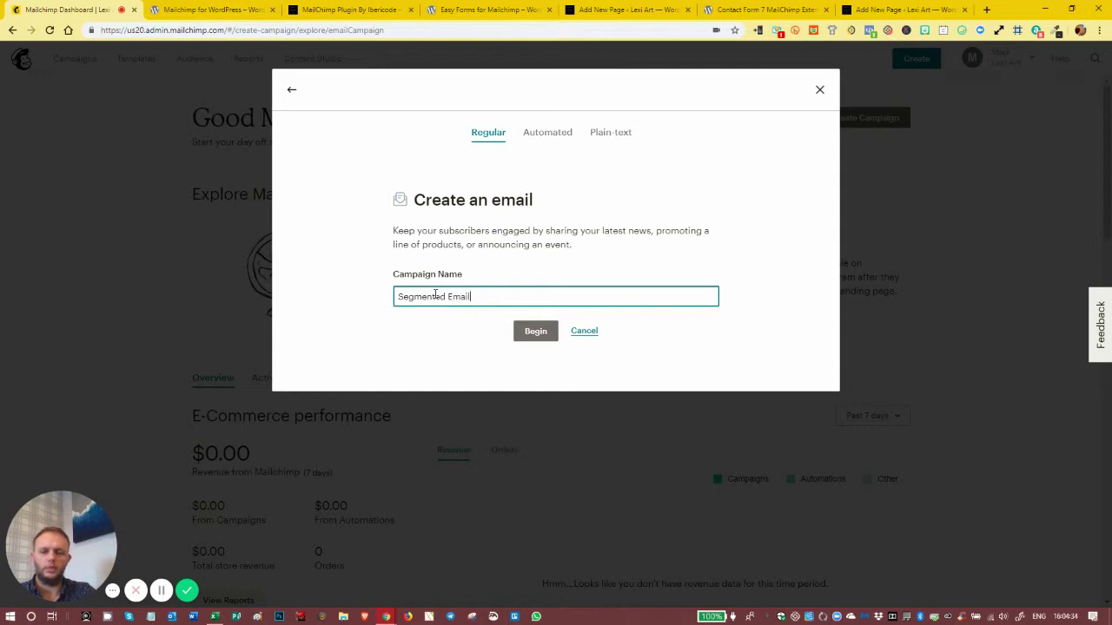
click(582, 332)
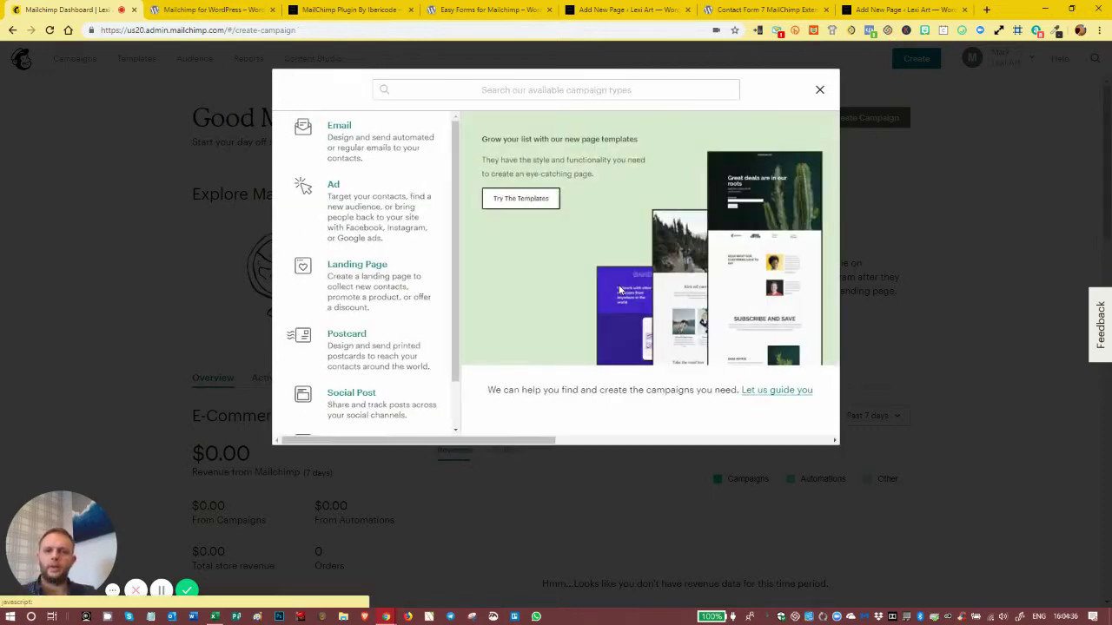
click(819, 90)
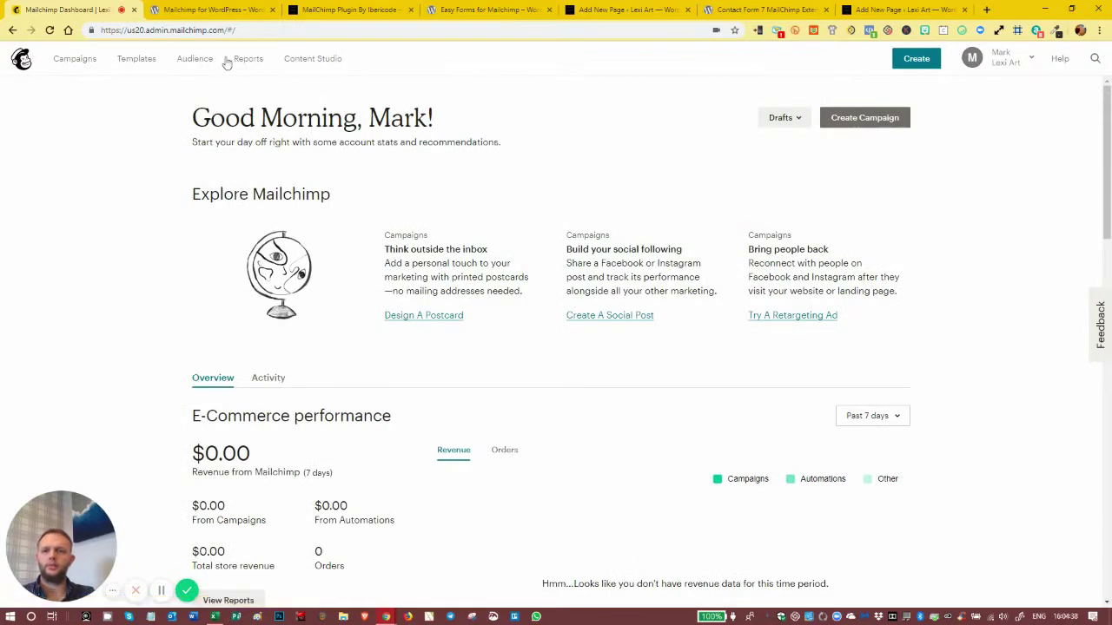
Step: Open the Lexi Art audience's contact list and review its Course and Tags columns
click(197, 61)
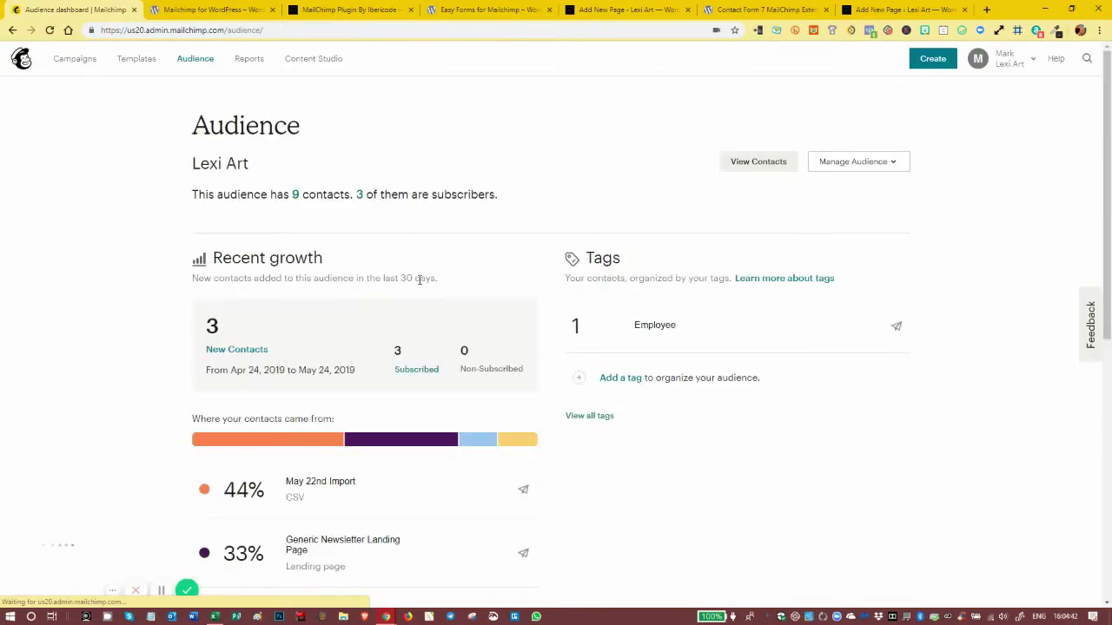
click(758, 165)
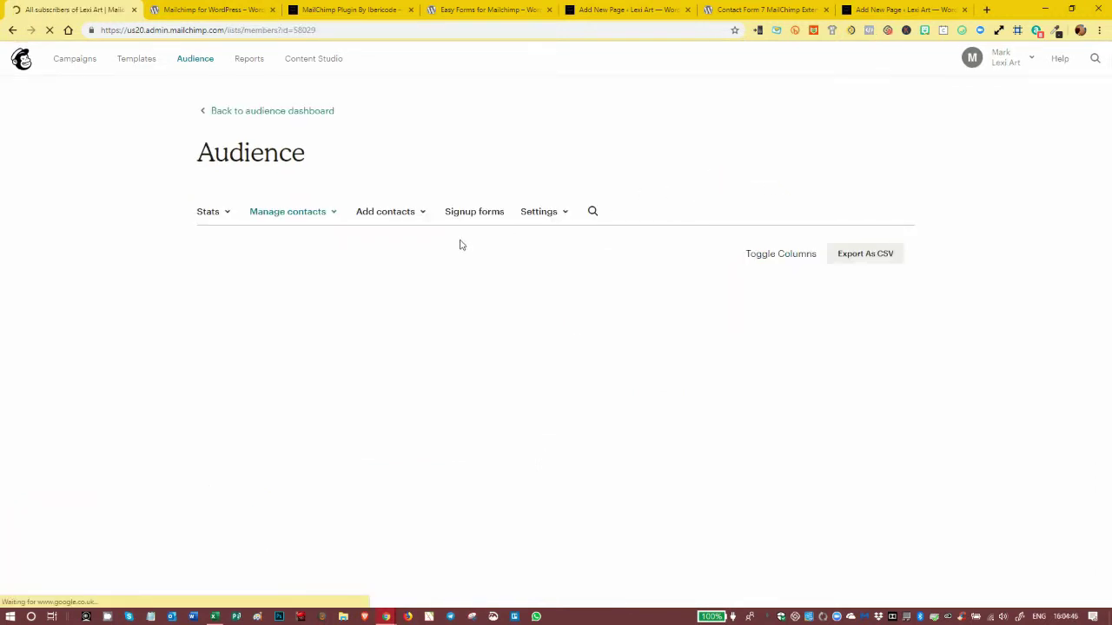
scroll(455, 248, down, 2)
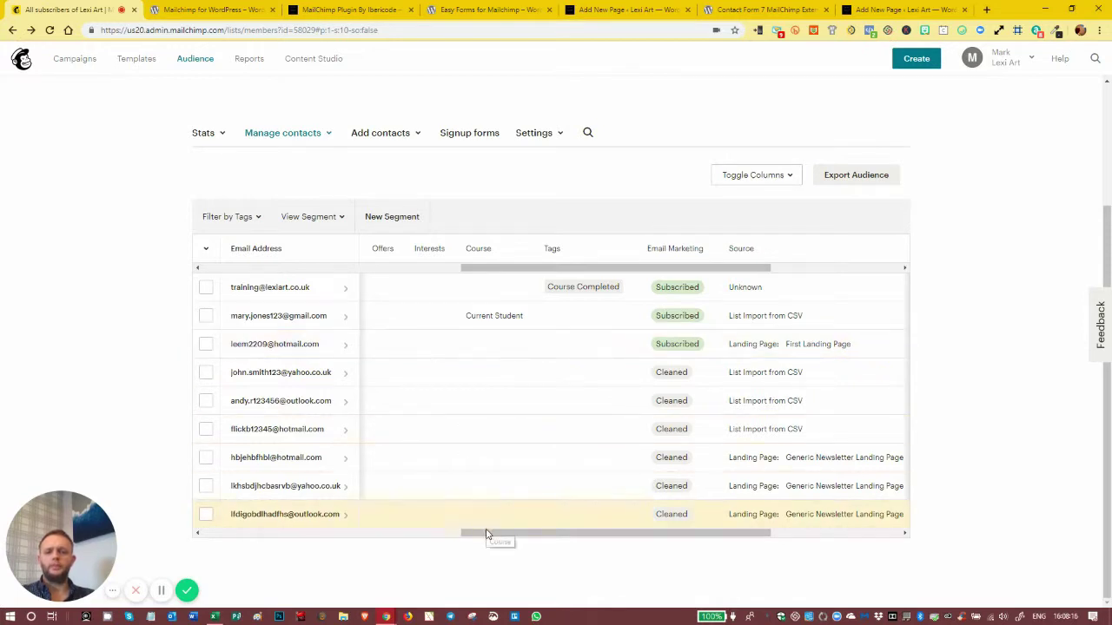
drag(496, 533, 440, 536)
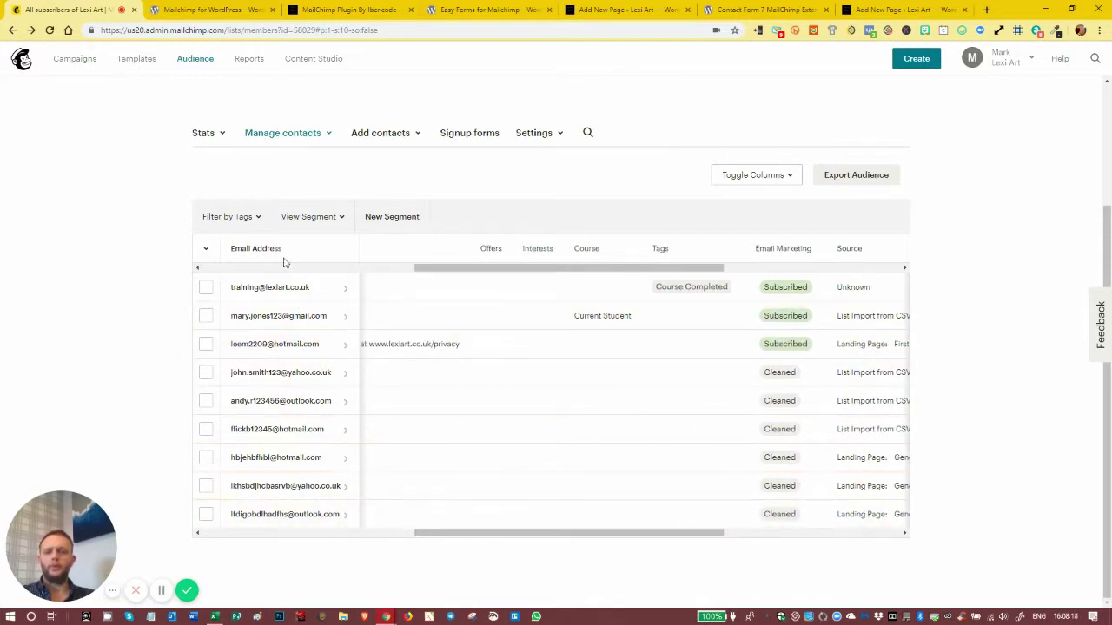
click(390, 219)
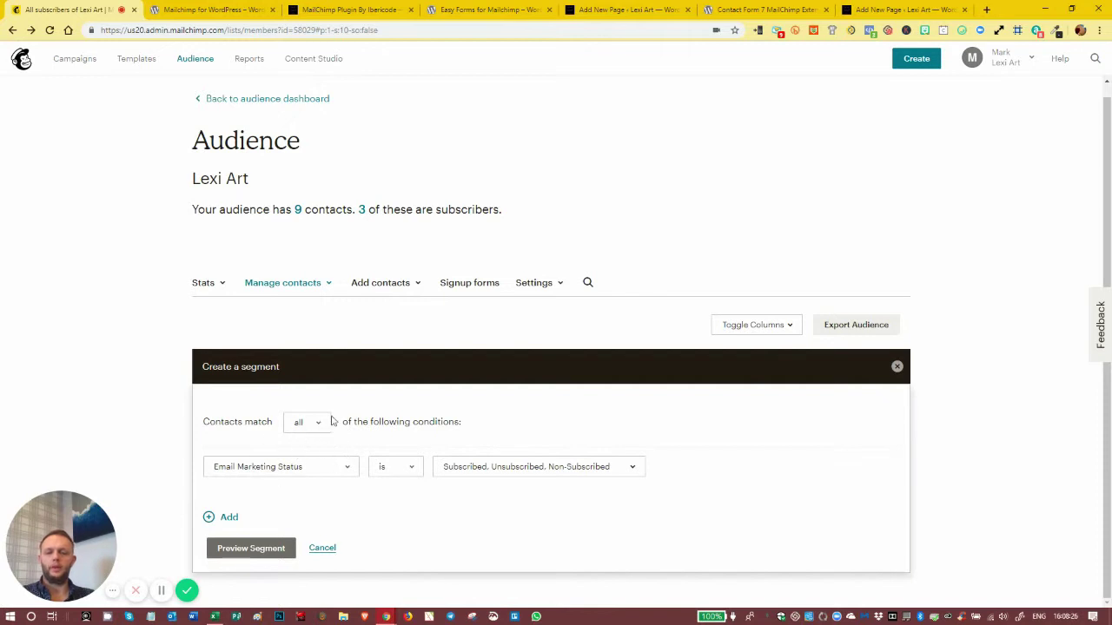
click(12, 29)
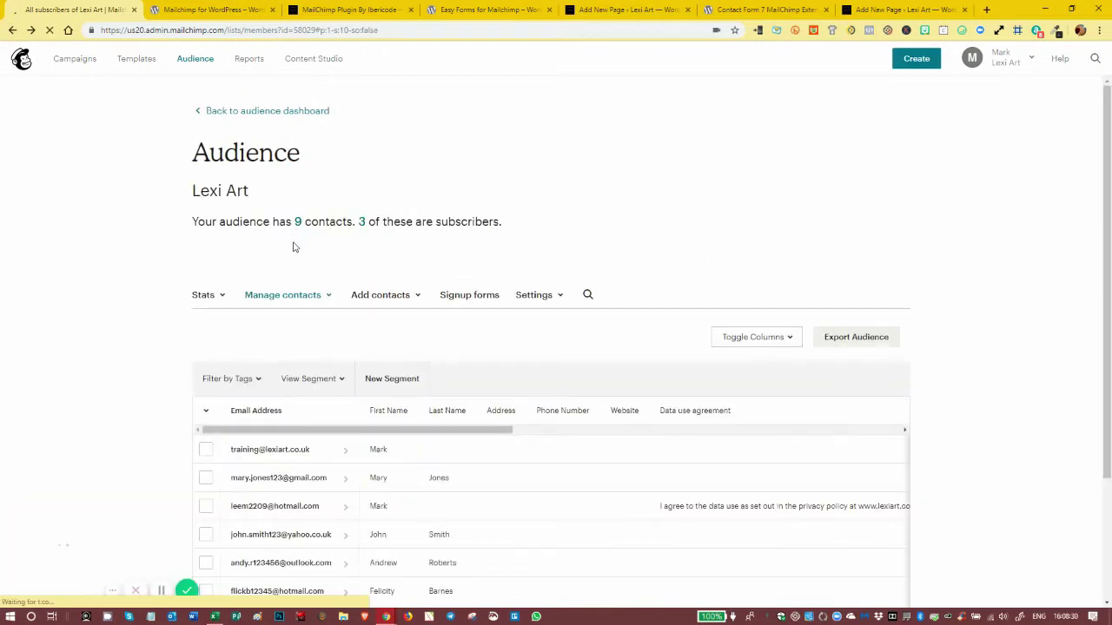
scroll(293, 245, down, 2)
drag(391, 536, 671, 540)
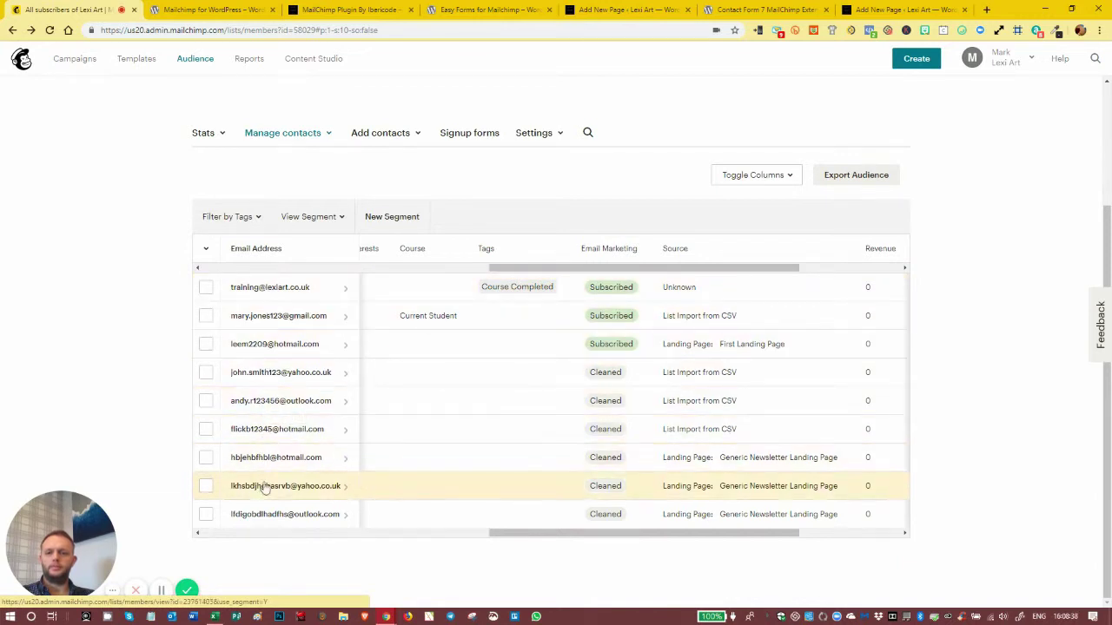
Step: Start a new segment of contacts that match any of the following conditions
click(409, 232)
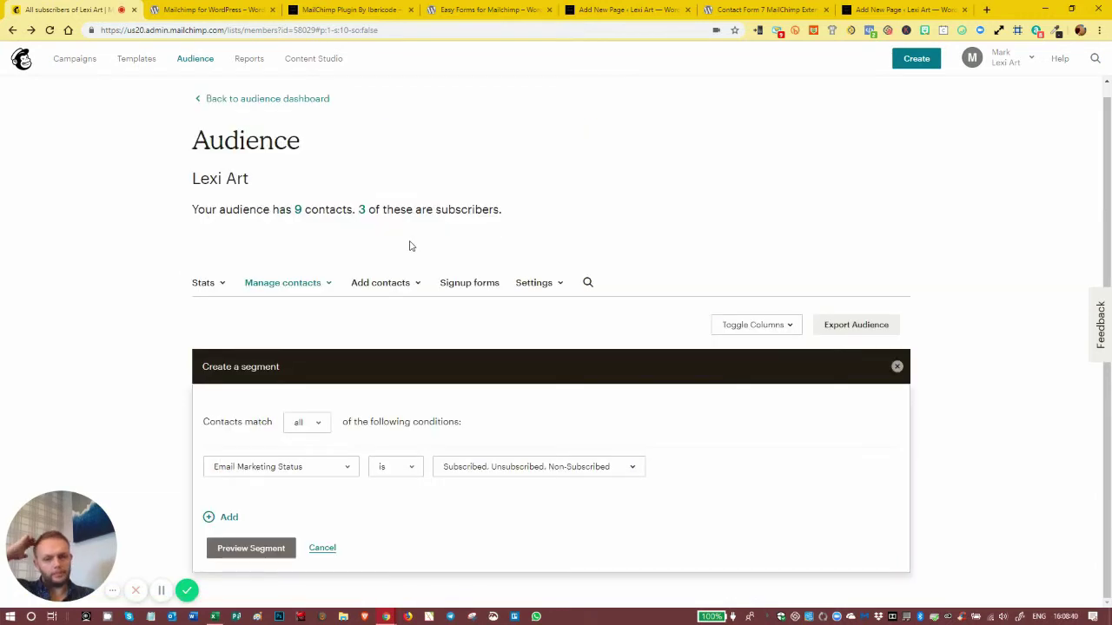
click(317, 423)
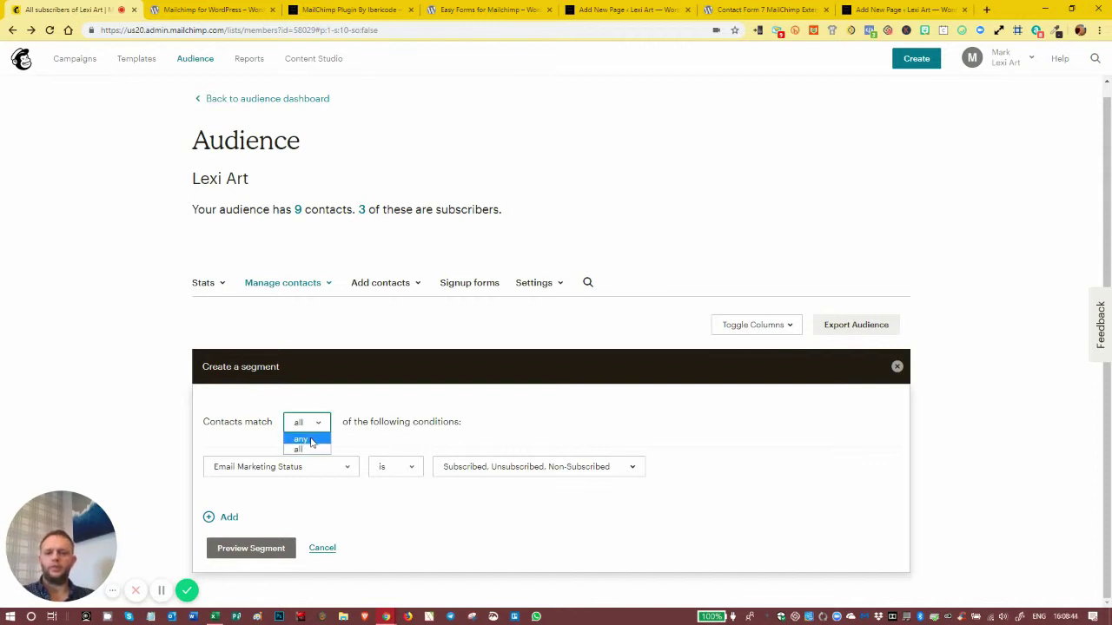
click(311, 441)
Step: Set the segment's first condition to Course, none of, Current Student
click(298, 469)
scroll(273, 400, down, 1)
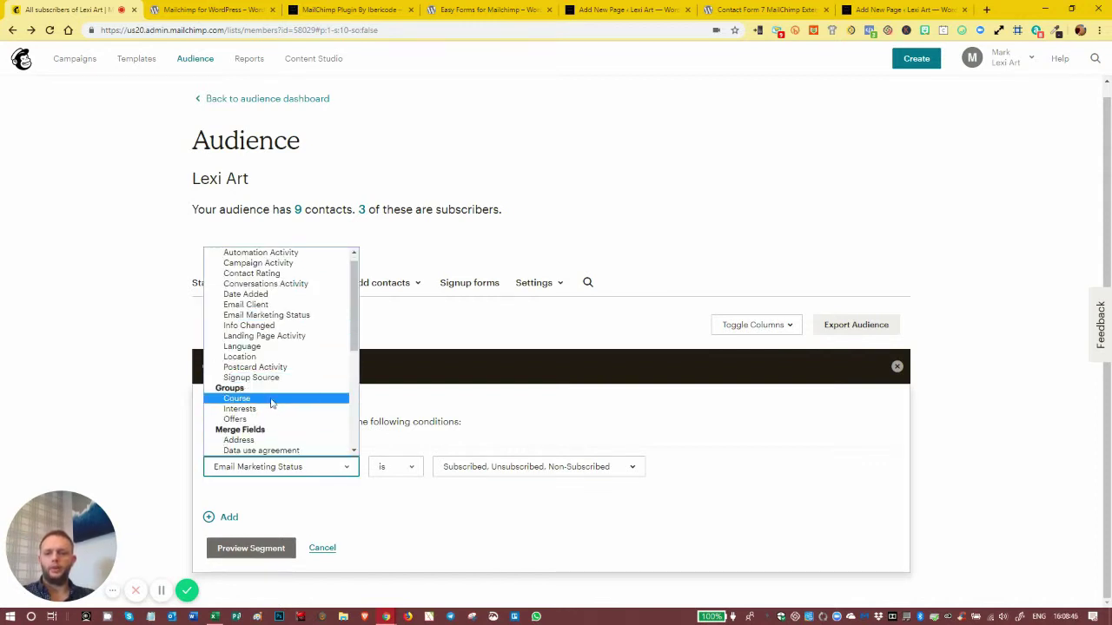
click(269, 398)
scroll(372, 460, down, 1)
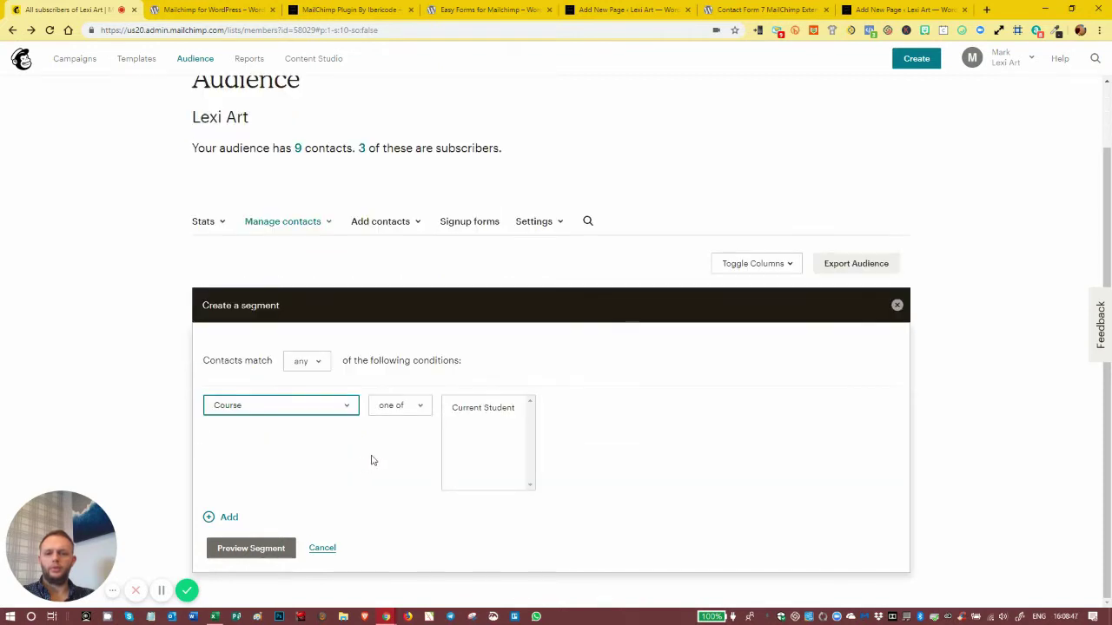
click(395, 405)
click(486, 411)
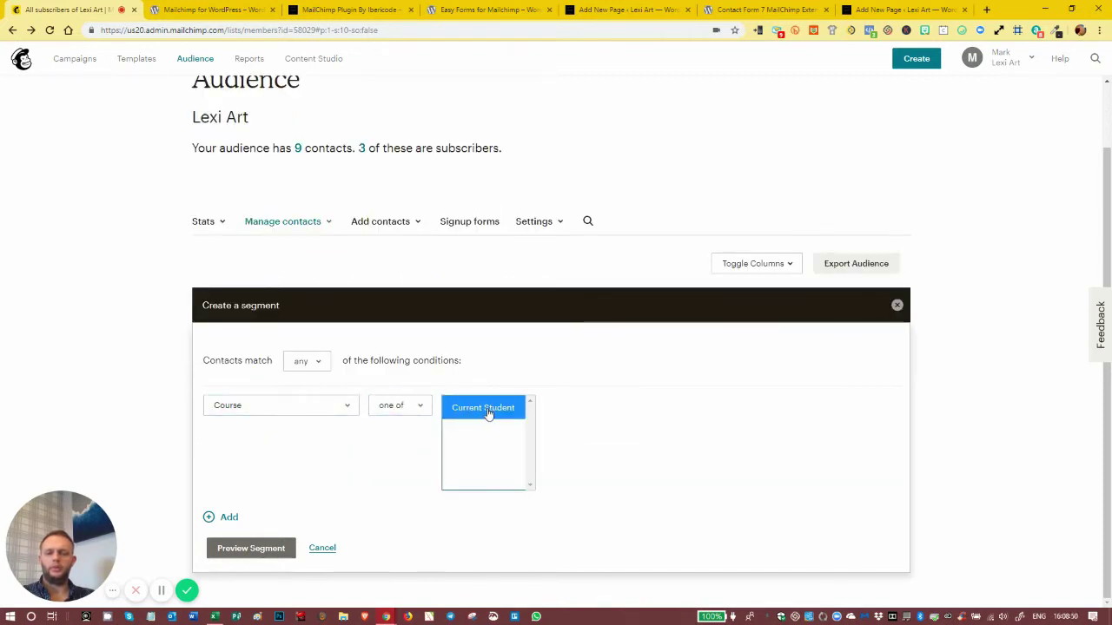
click(417, 405)
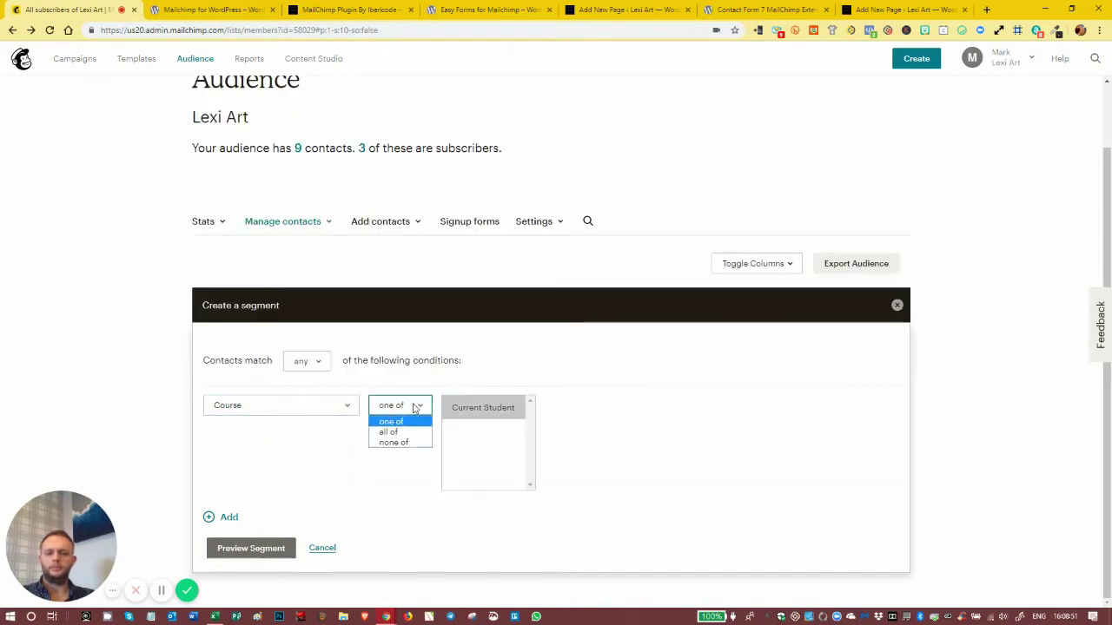
click(404, 451)
click(466, 415)
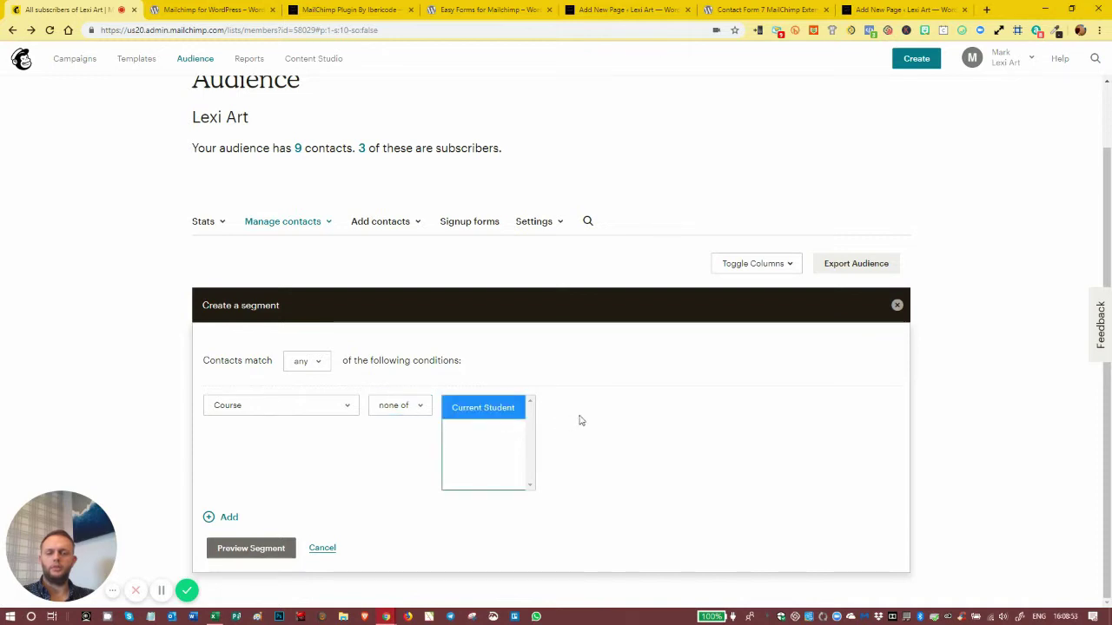
Step: Add a second Tags condition, contact is not tagged Course Completed, and preview the segment
click(220, 518)
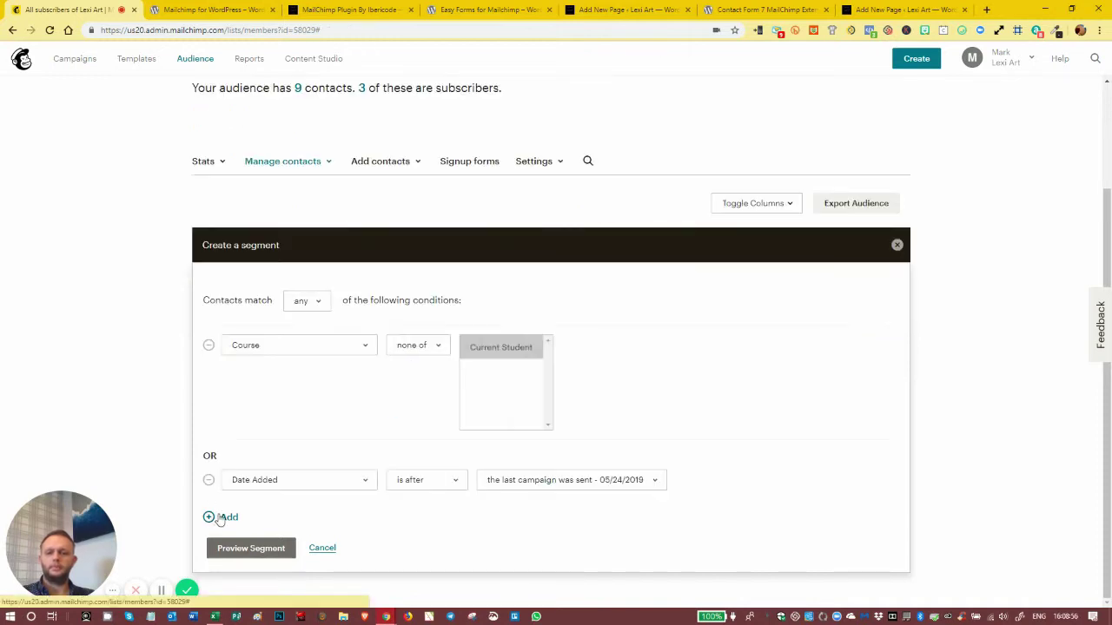
click(285, 479)
scroll(287, 451, down, 1)
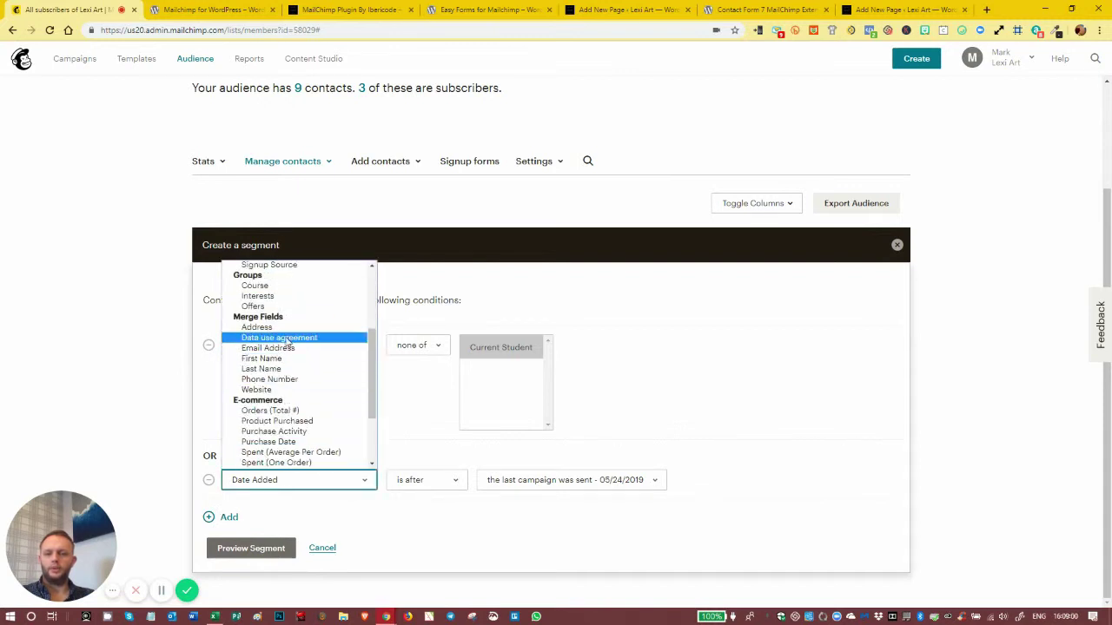
scroll(278, 347, down, 3)
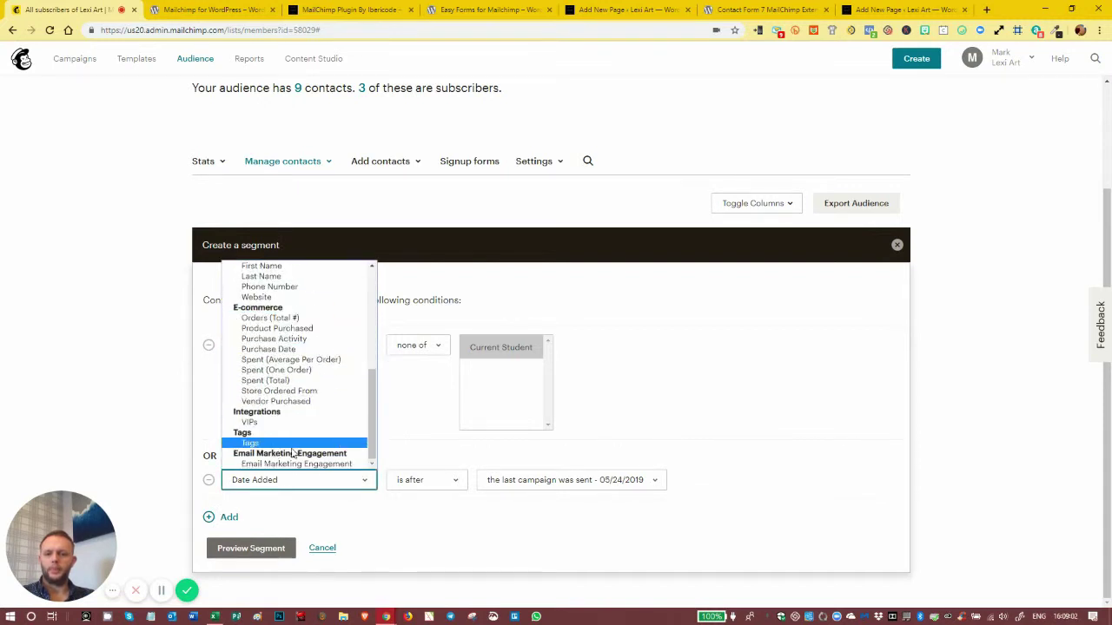
click(288, 443)
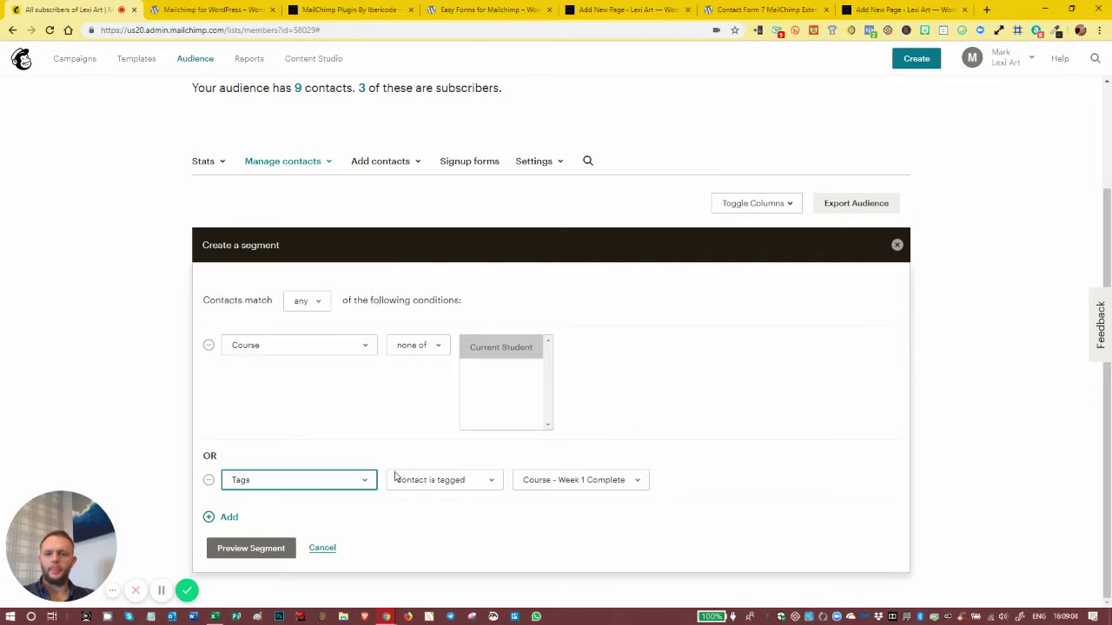
click(439, 480)
click(442, 509)
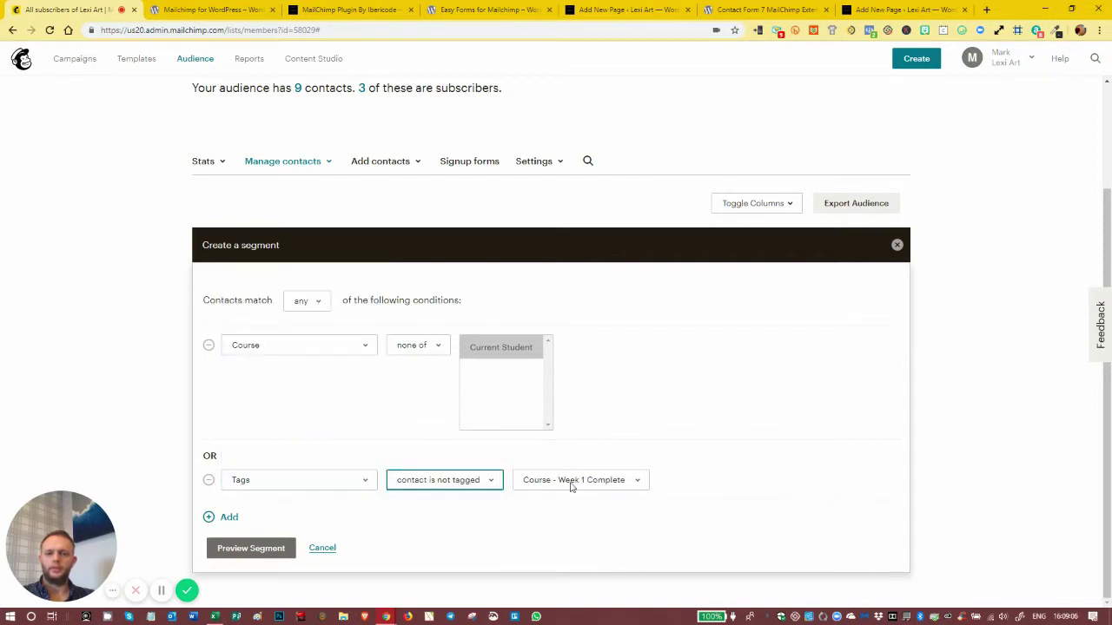
click(573, 483)
click(571, 519)
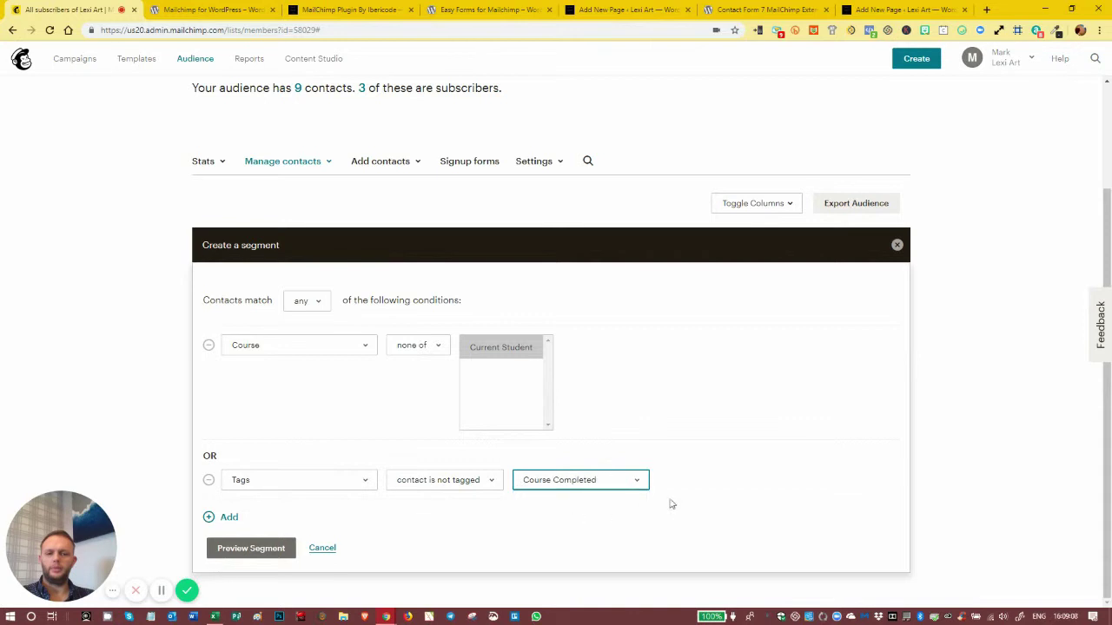
click(259, 549)
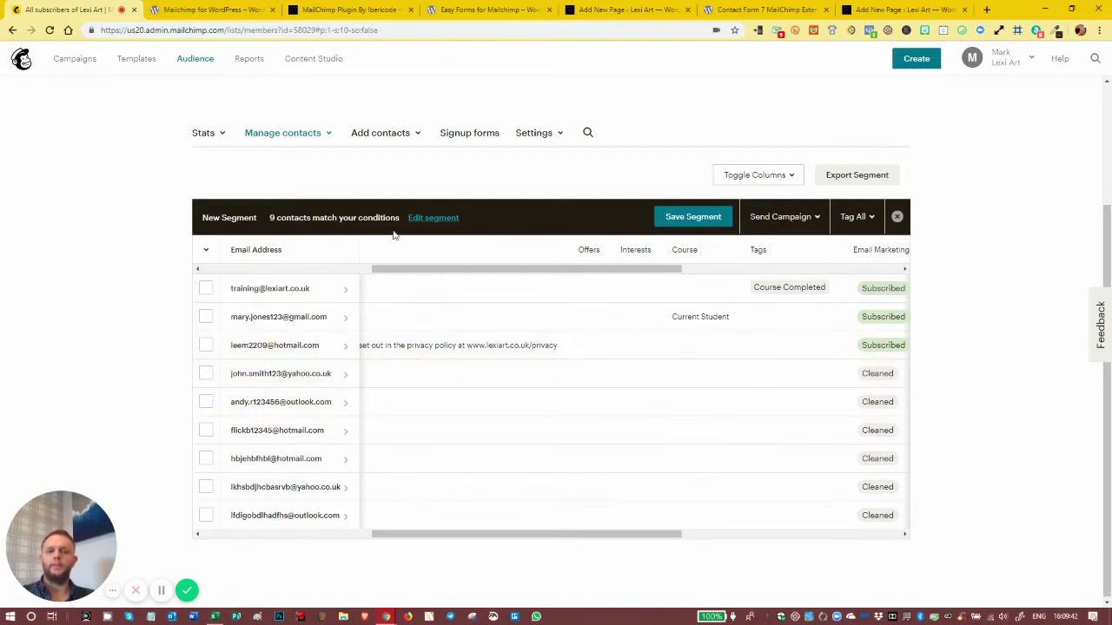
Step: Edit the segment so contacts match all of the conditions, and preview the matching contacts again
click(435, 219)
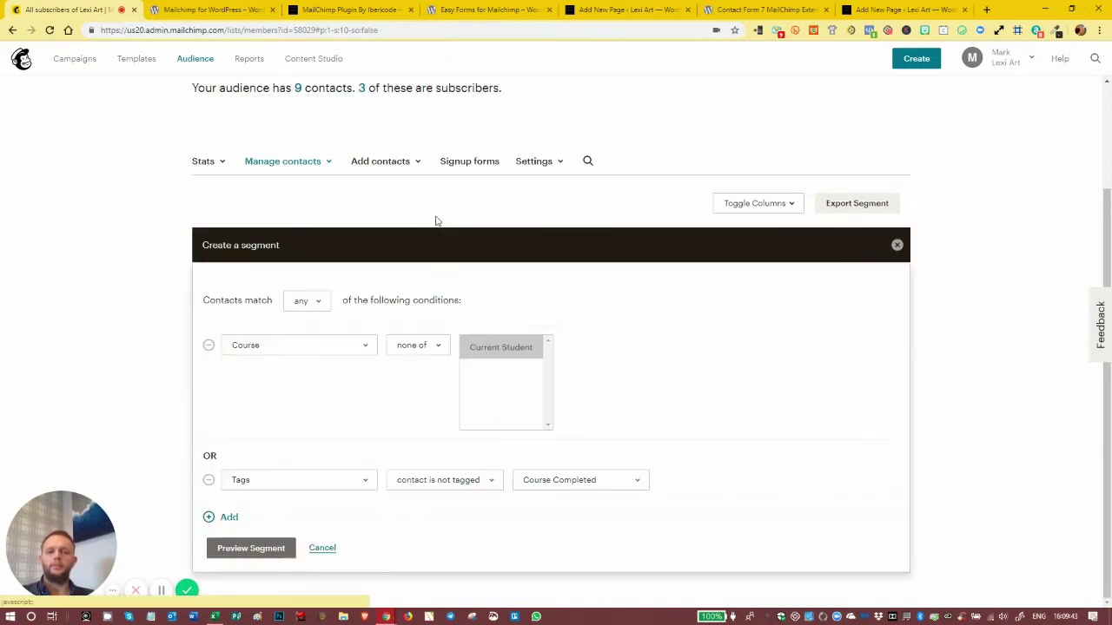
click(320, 304)
click(309, 332)
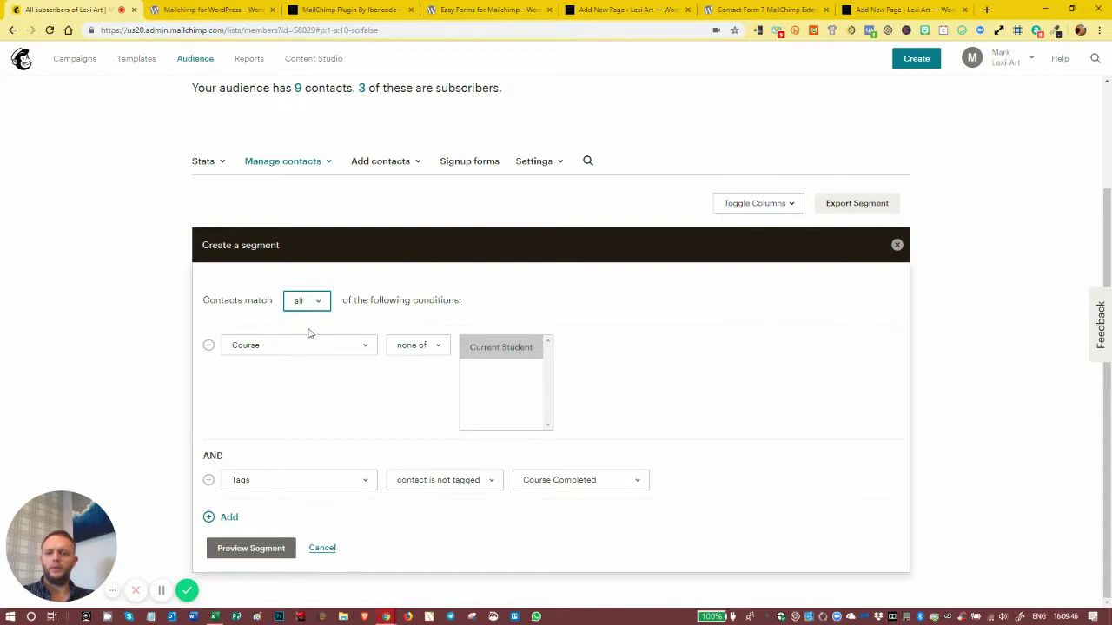
click(238, 551)
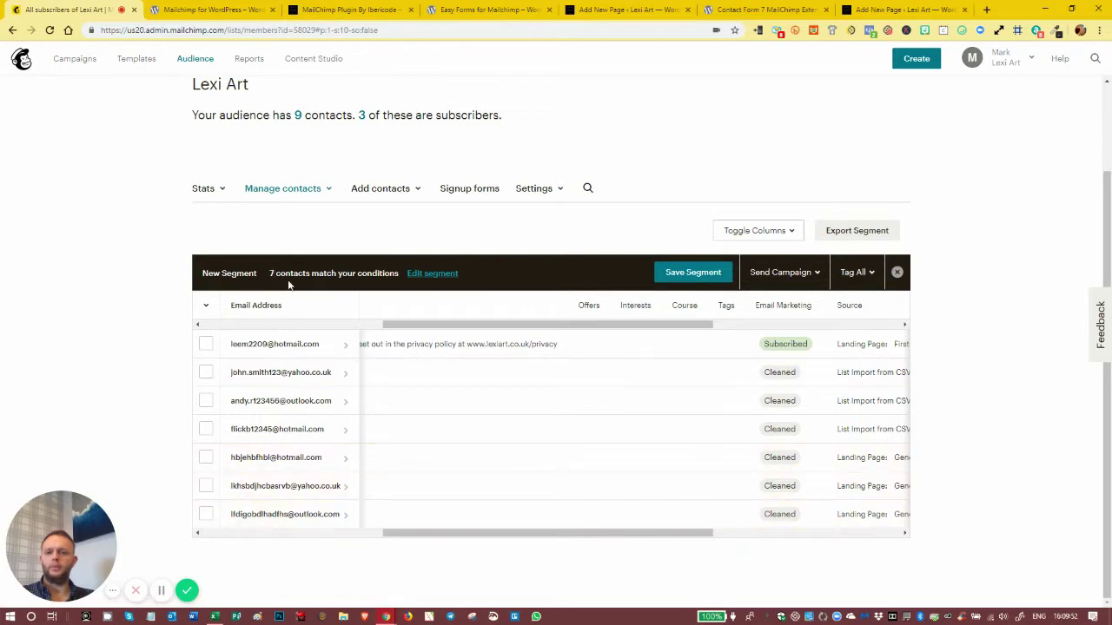
drag(444, 533, 637, 532)
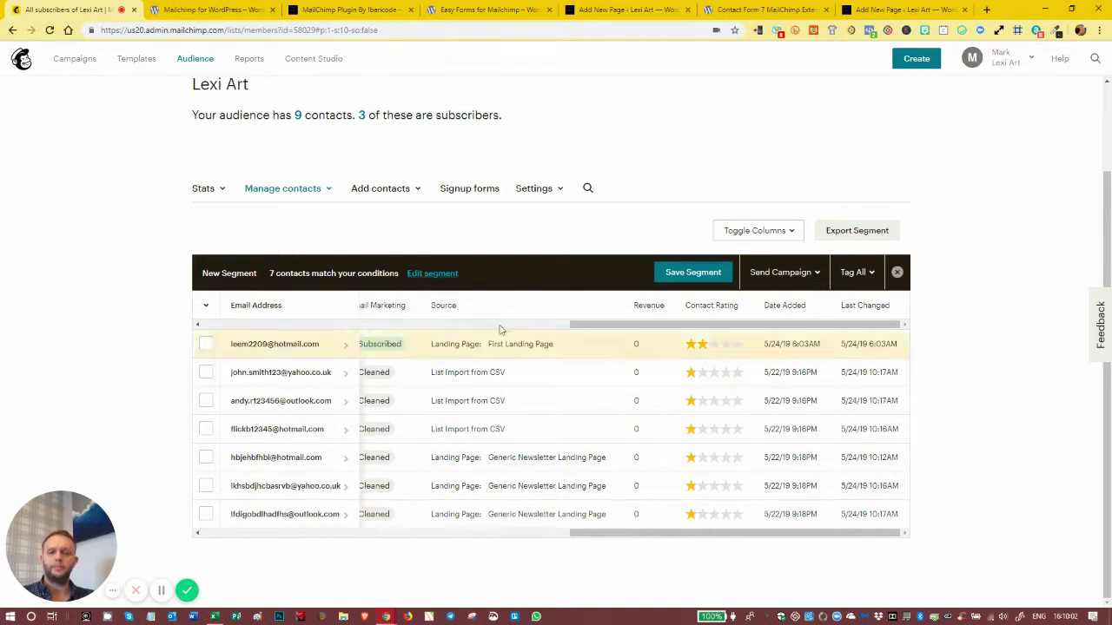
Step: Save the segment under the name "None course"
click(815, 273)
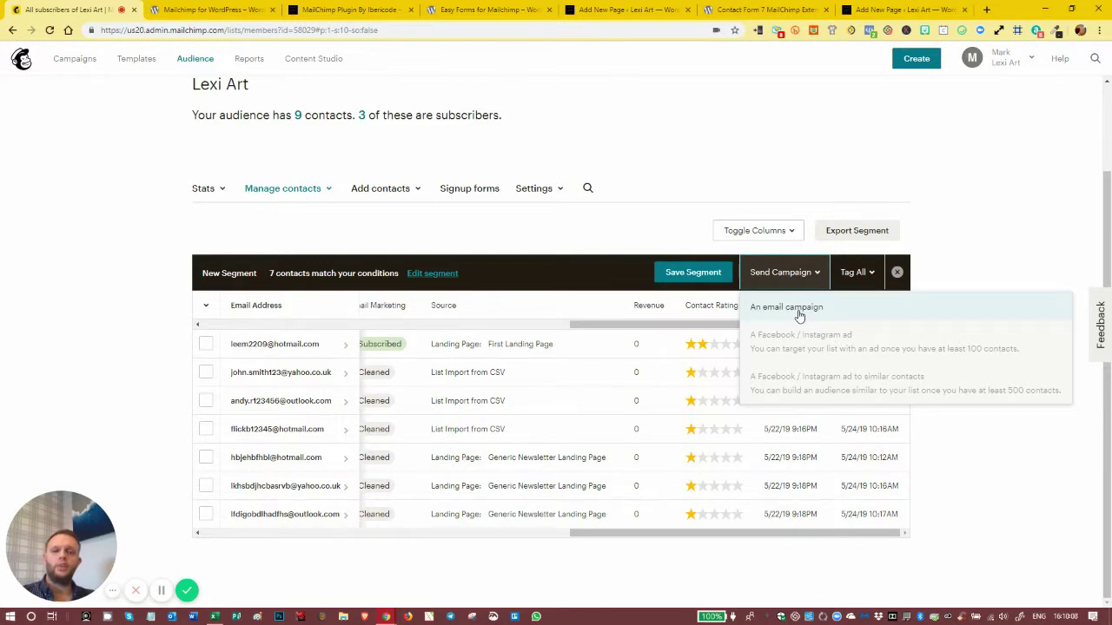
click(679, 273)
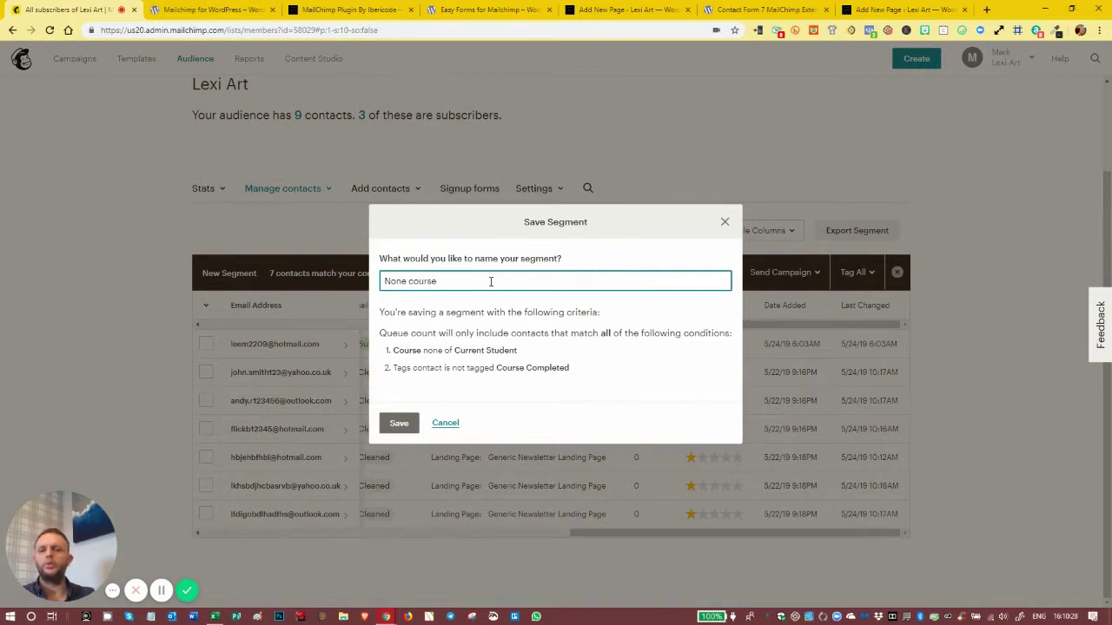
click(399, 423)
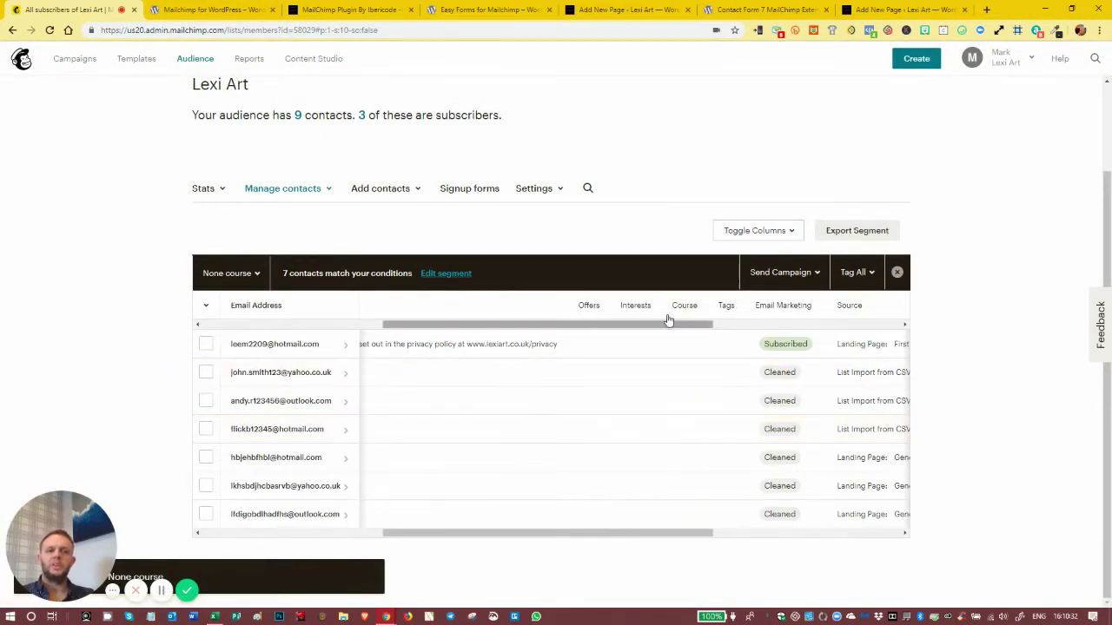
Step: Start an email campaign to the None course segment and open its recipient settings to check the audience and segment
click(801, 277)
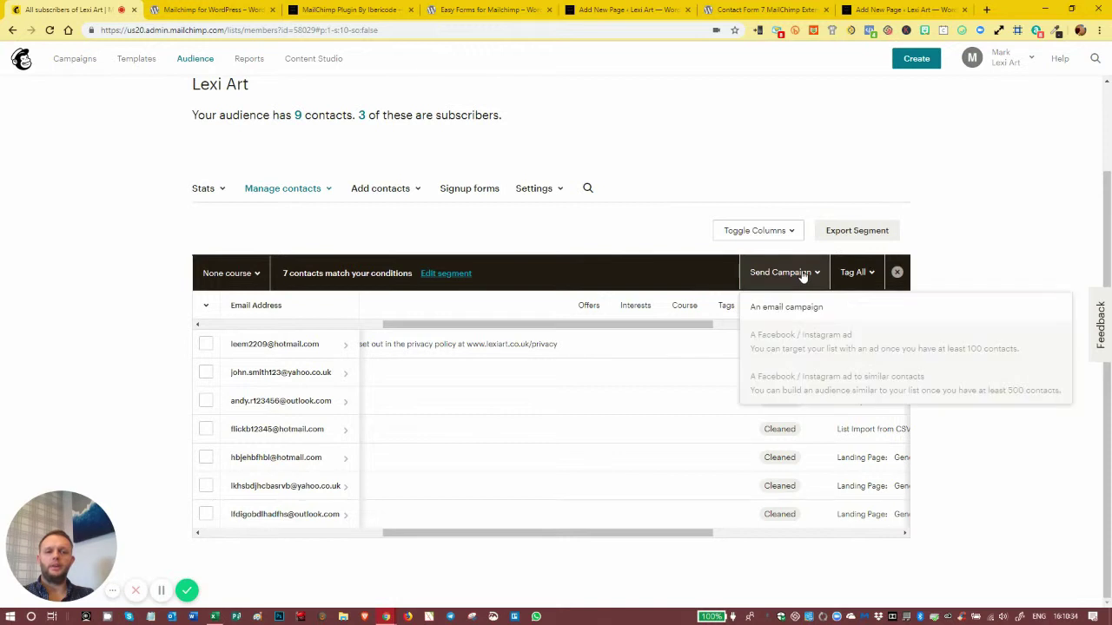
click(772, 312)
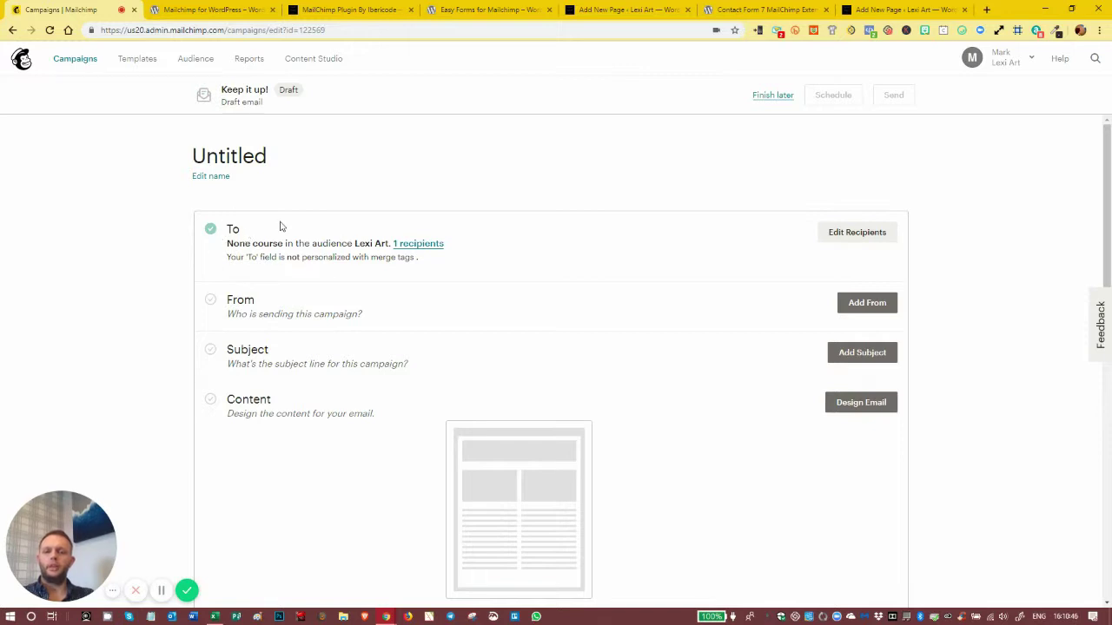
click(873, 233)
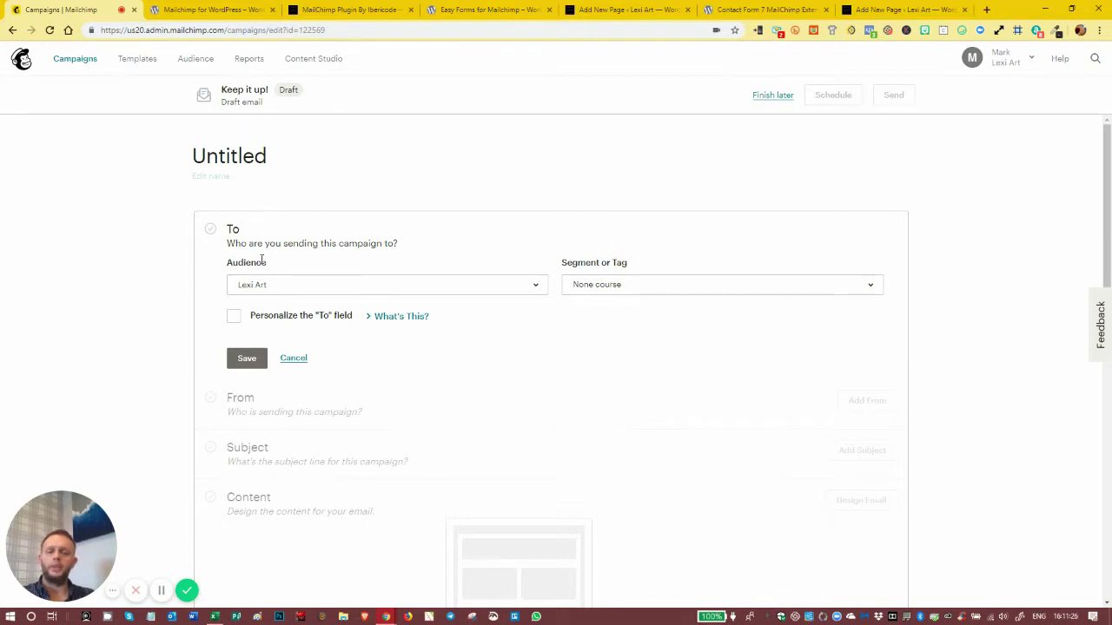
click(663, 288)
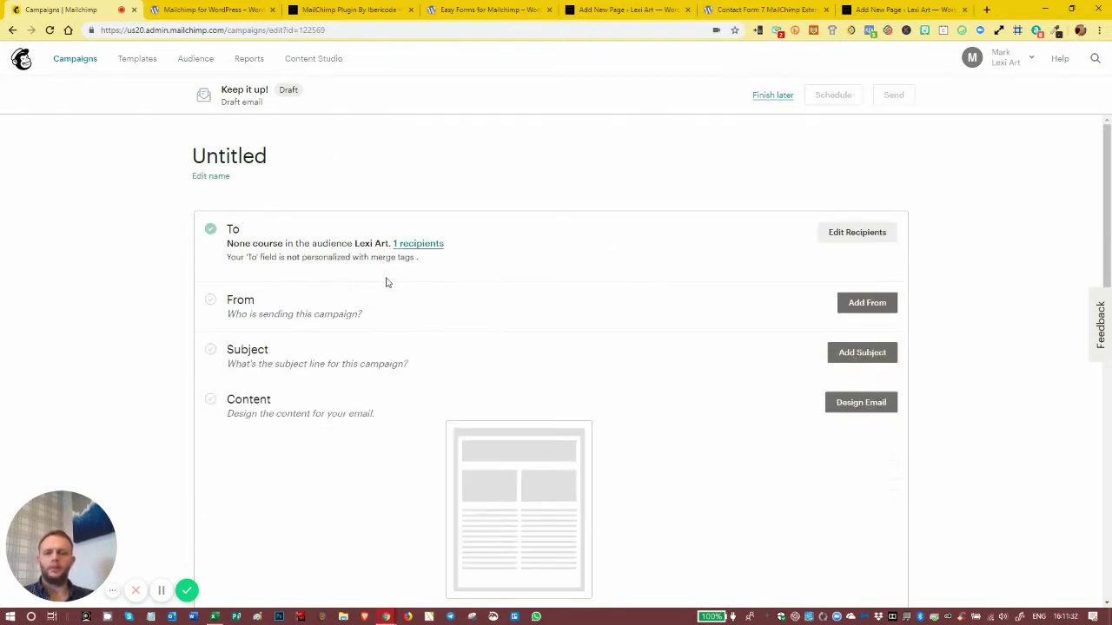
Step: Review the untitled campaign's recipient list and remaining sections, and leave the draft to finish later
click(418, 245)
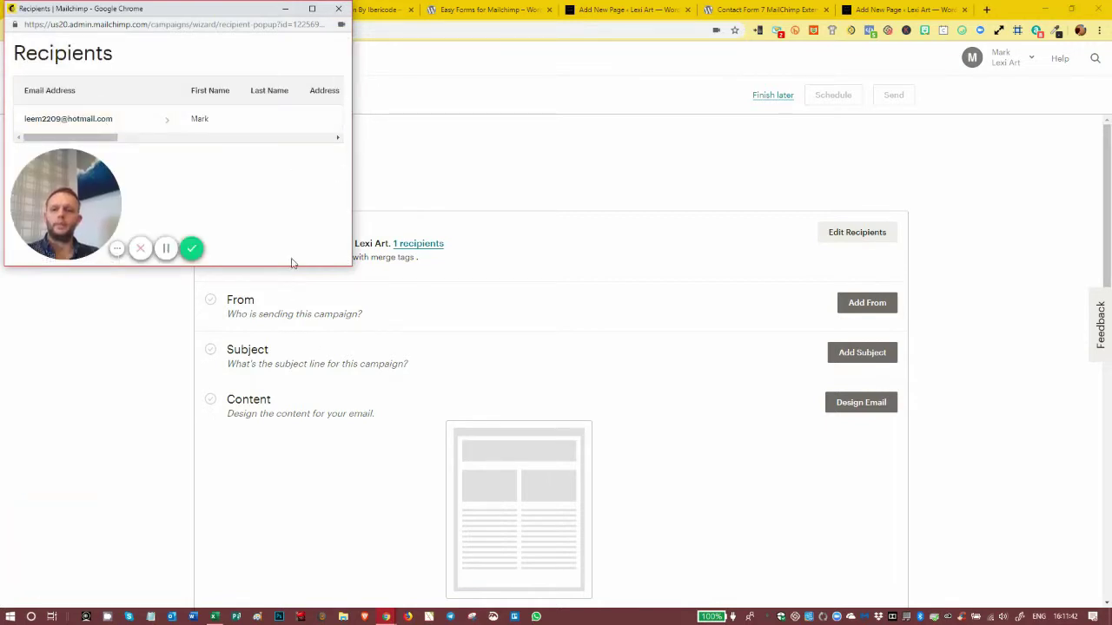
drag(288, 264, 293, 404)
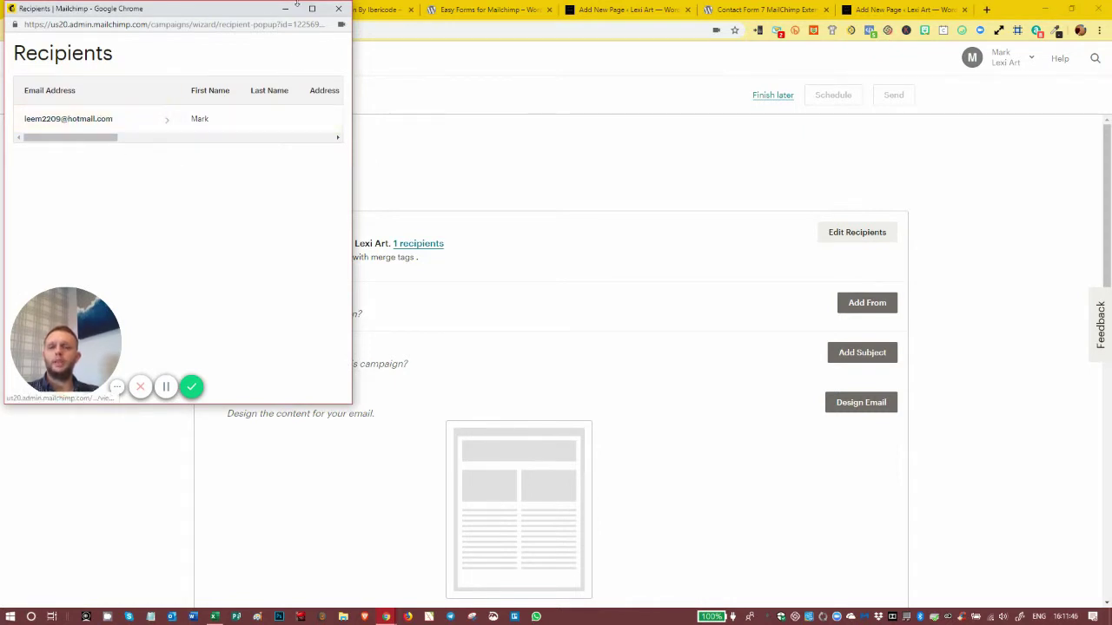
click(338, 9)
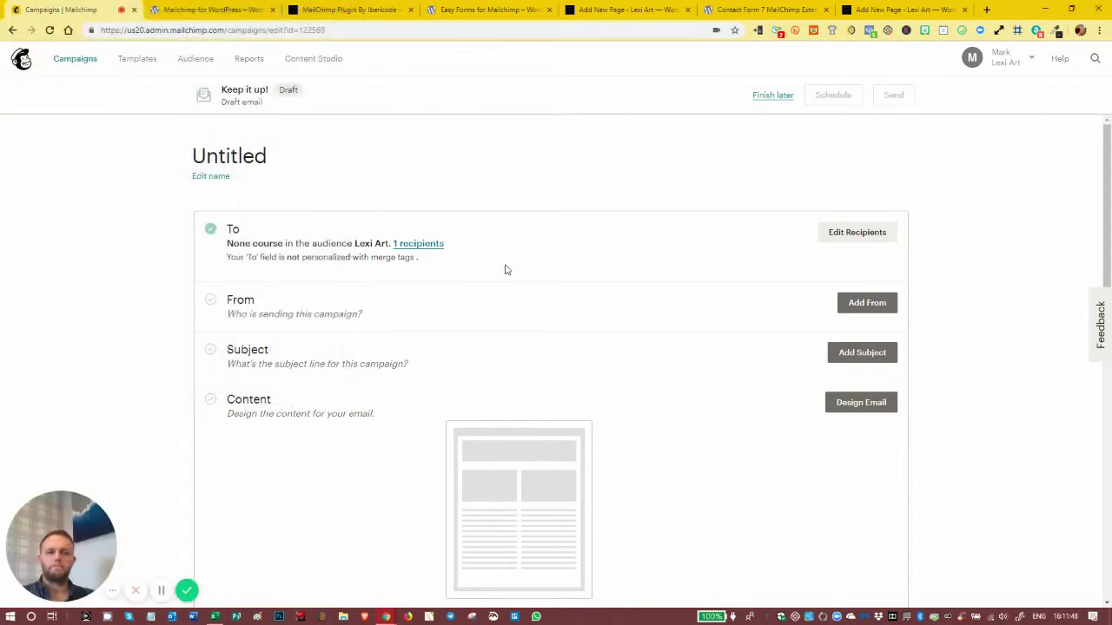
scroll(427, 323, down, 2)
scroll(457, 304, down, 1)
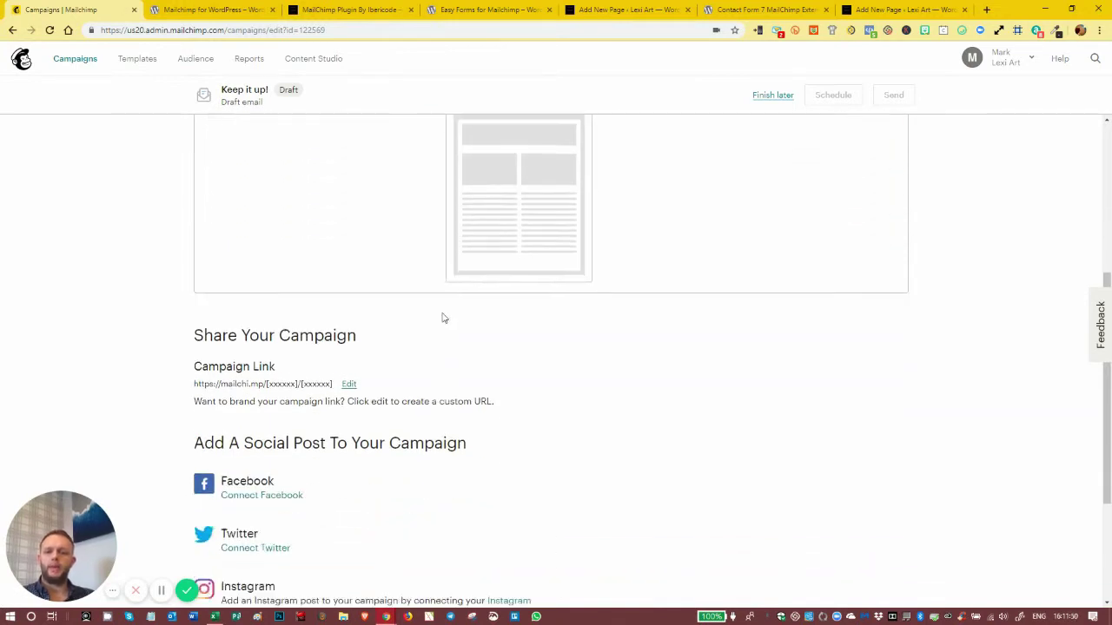
scroll(443, 316, up, 3)
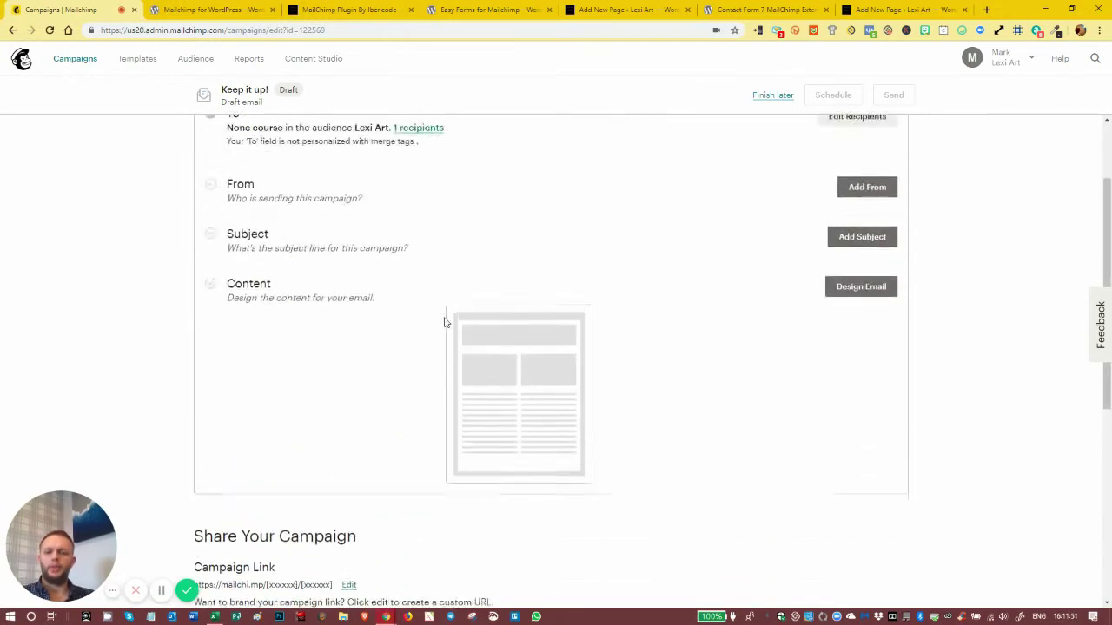
click(770, 96)
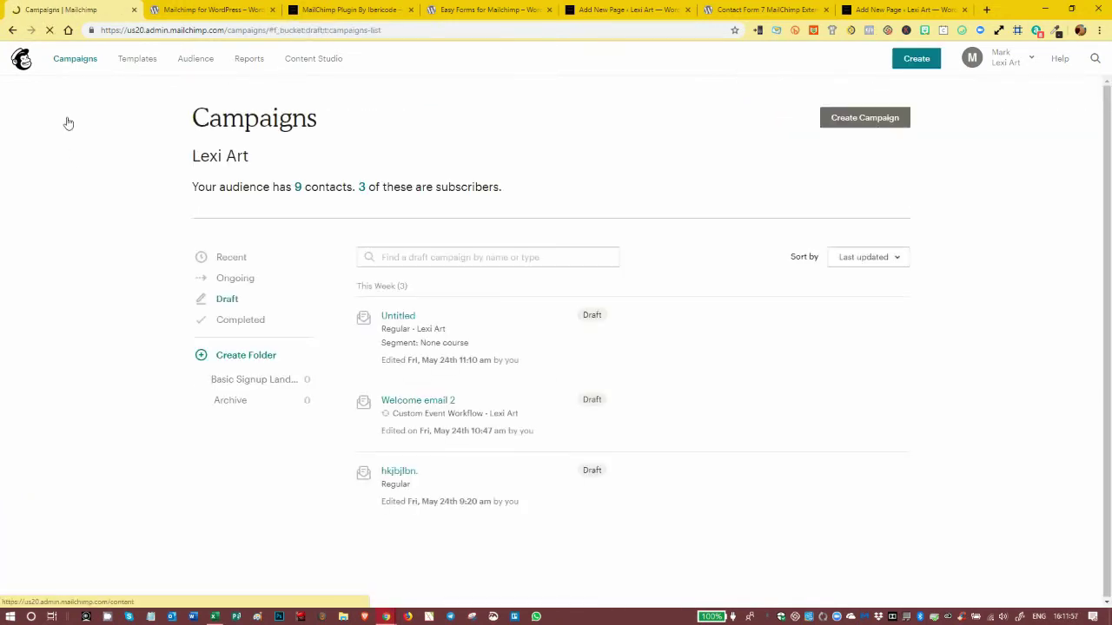
Step: Create a regular email campaign named "Segmented Email"
click(914, 61)
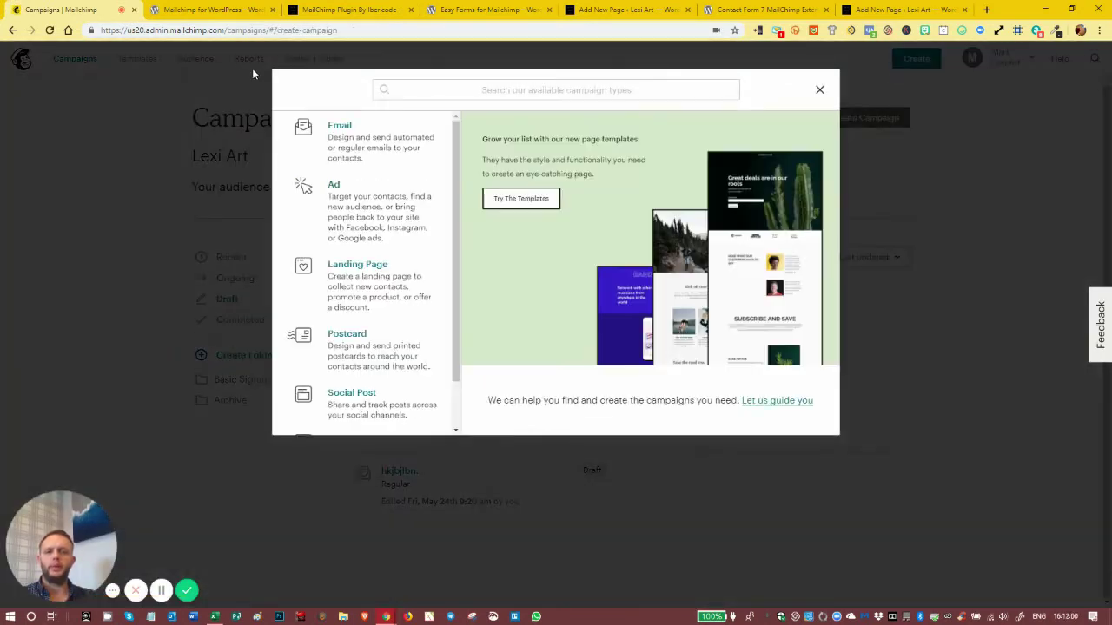
click(342, 129)
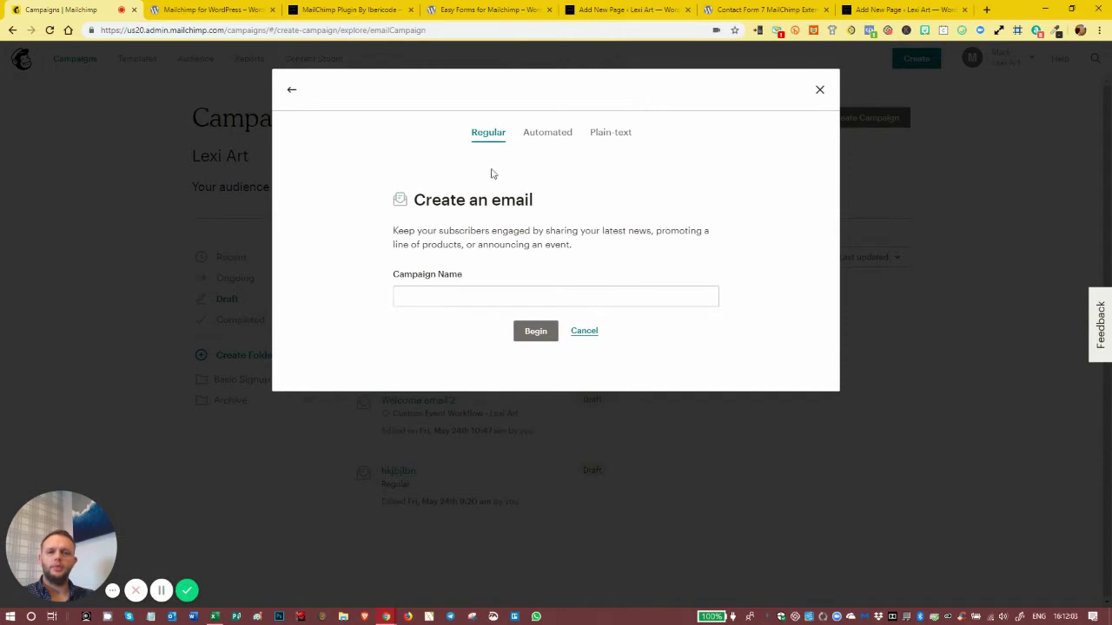
click(439, 294)
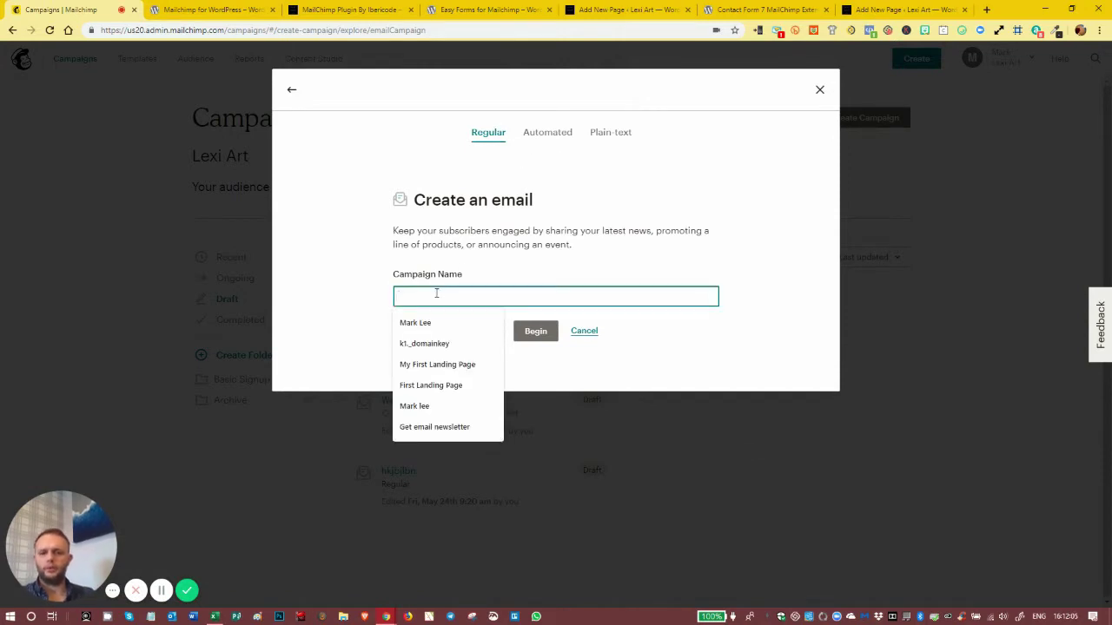
text(Segmented Email)
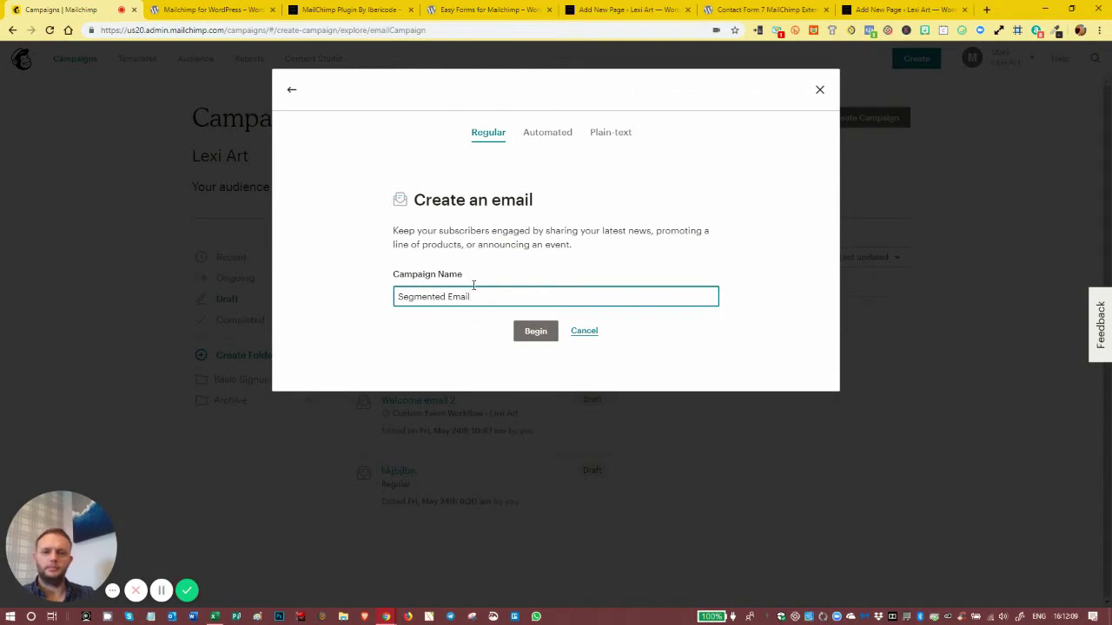
click(527, 337)
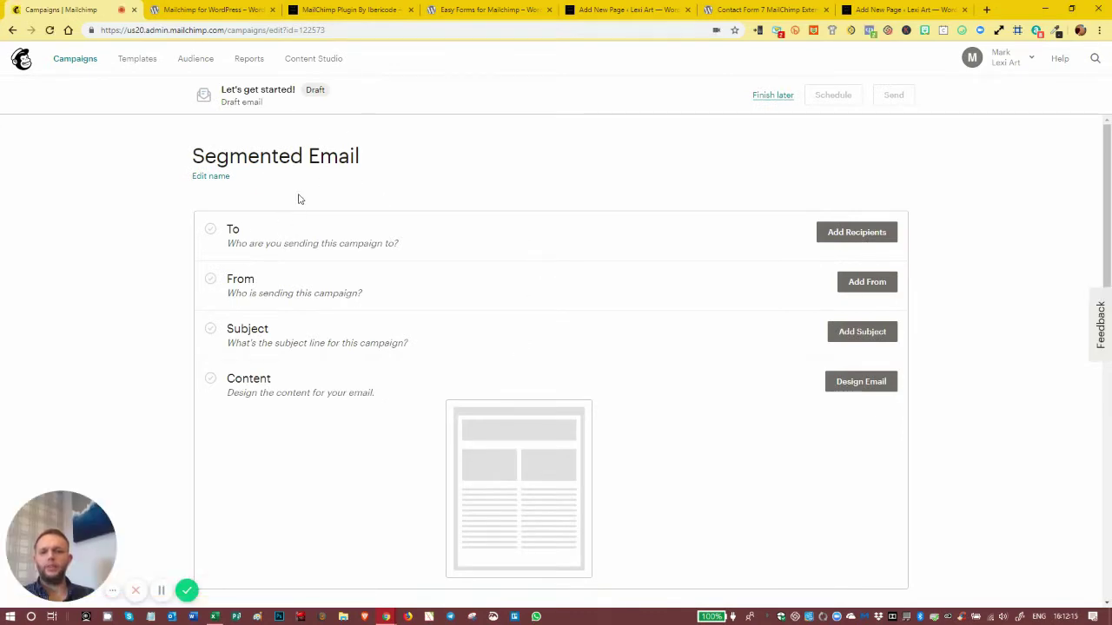
Step: Address the campaign to the None course segment of the Lexi Art audience and check its recipient list
click(852, 235)
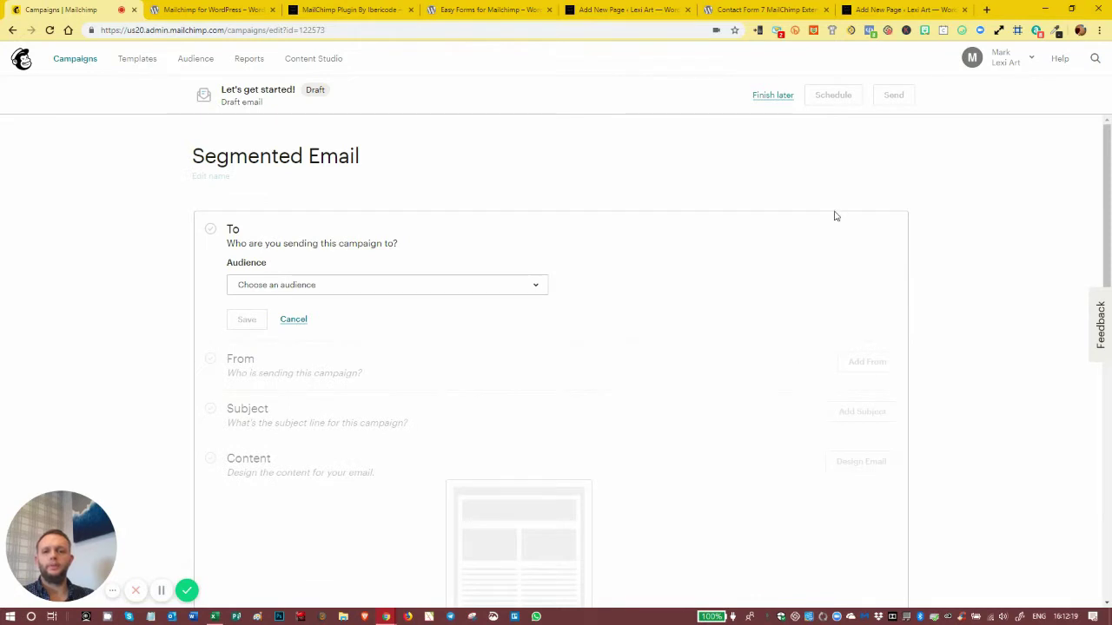
click(298, 286)
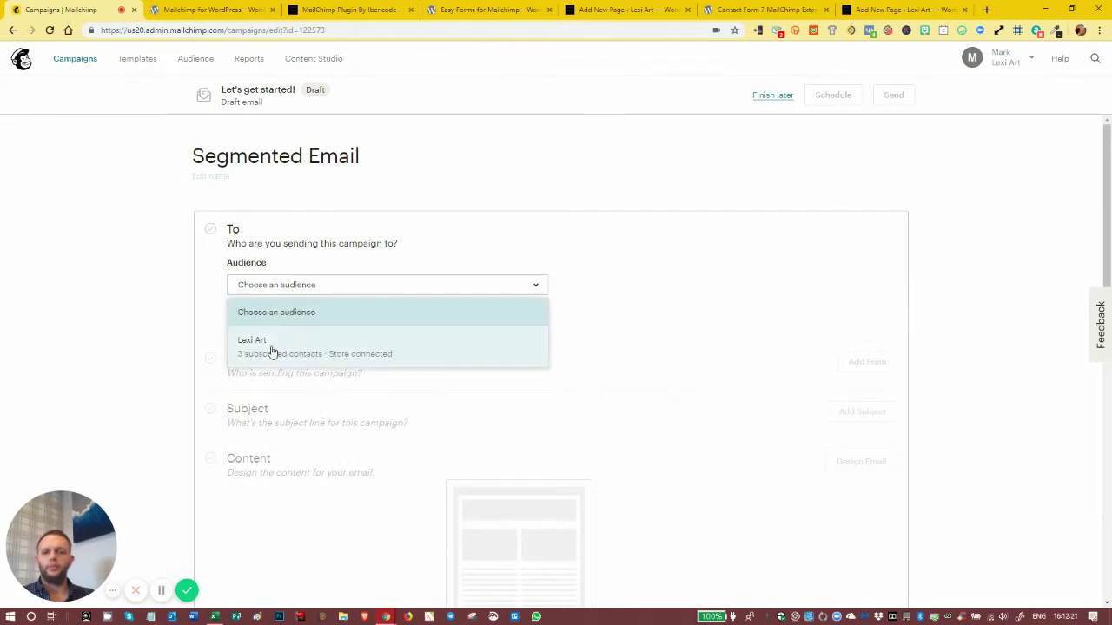
click(275, 347)
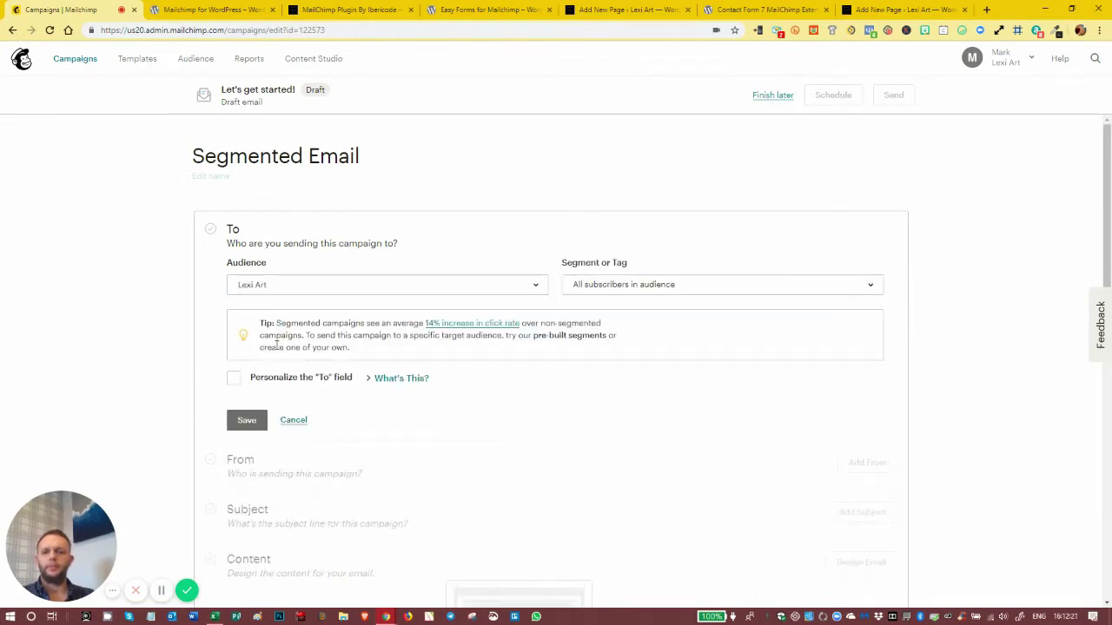
click(620, 284)
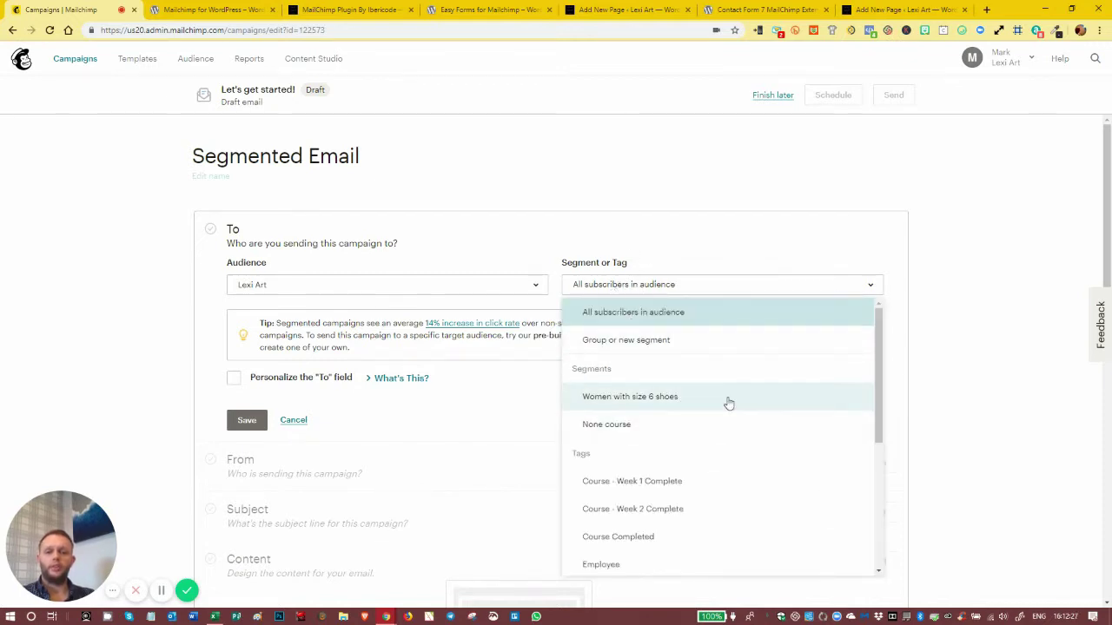
click(606, 426)
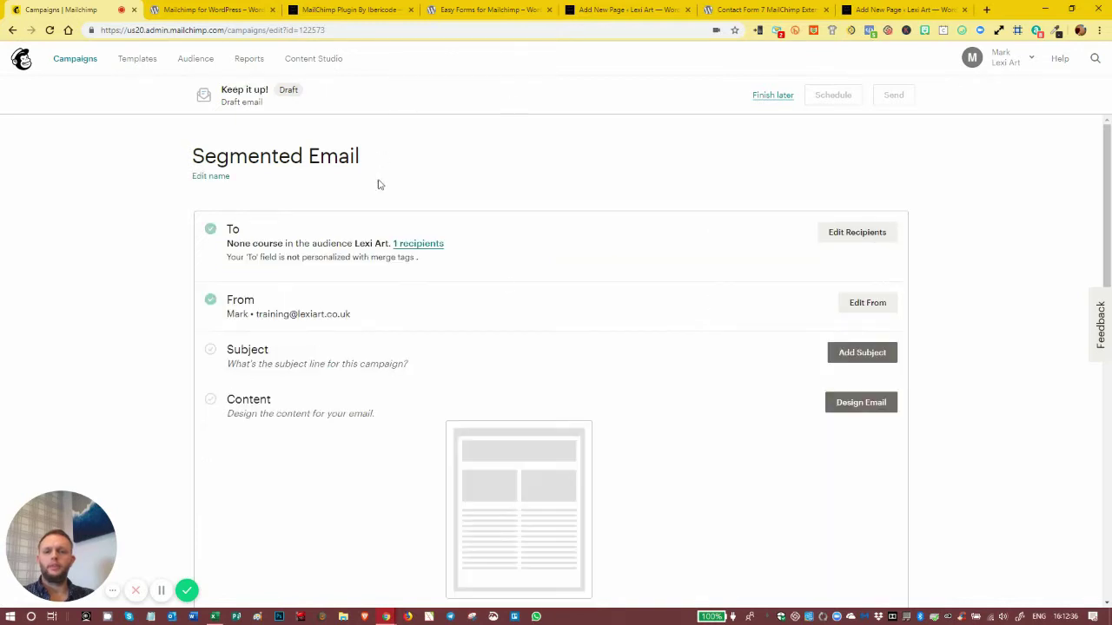
click(424, 245)
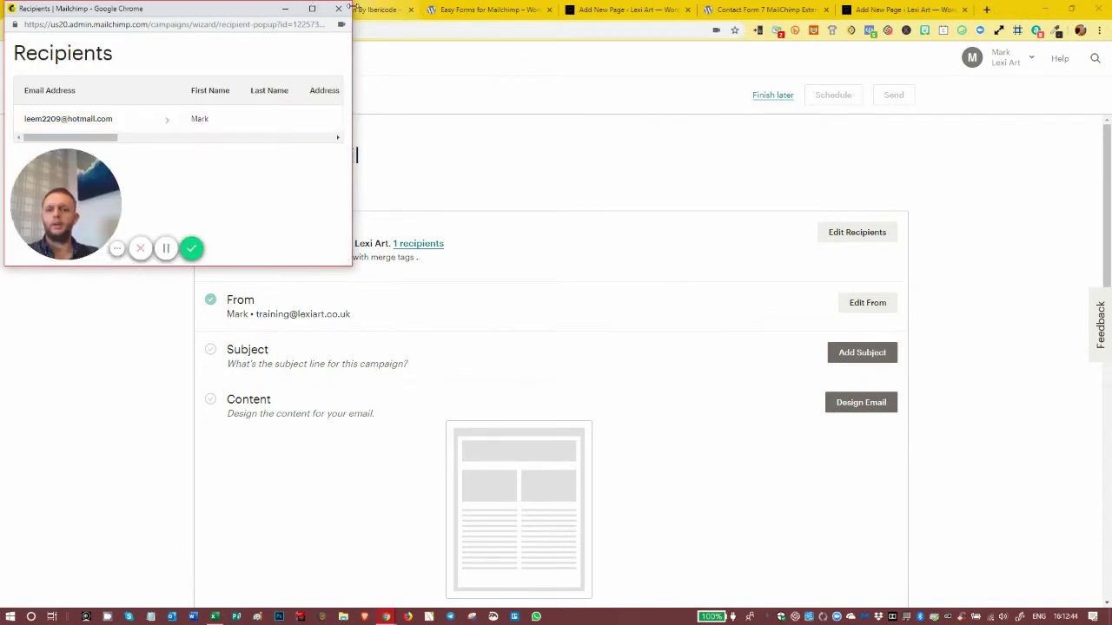
click(338, 9)
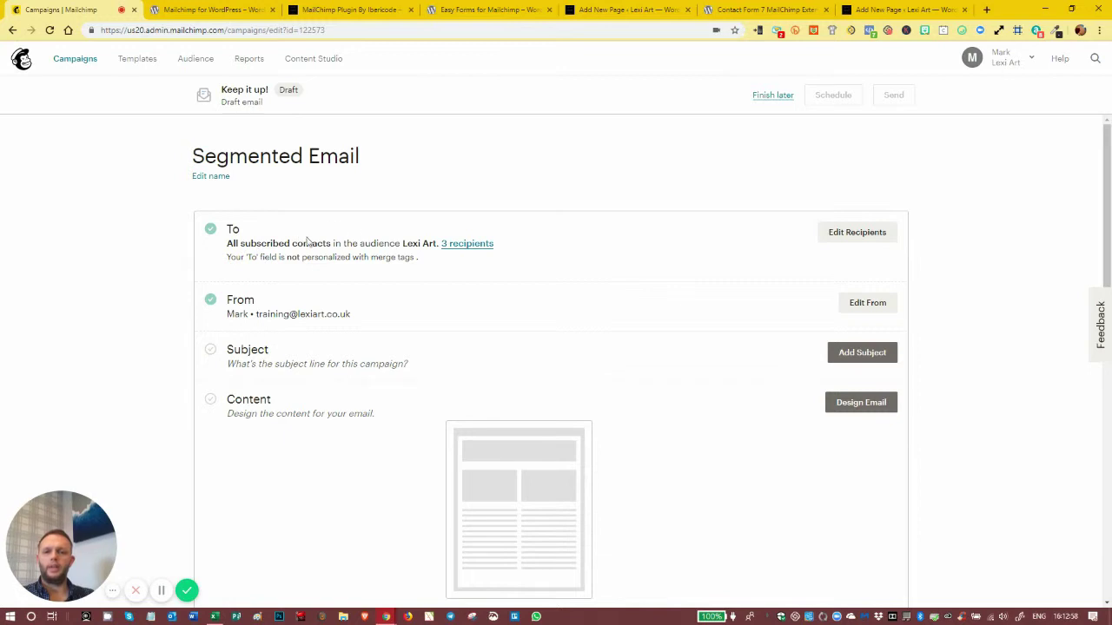
Step: Reopen the campaign's recipient settings, clear the audience choice and select the Lexi Art audience again
click(847, 232)
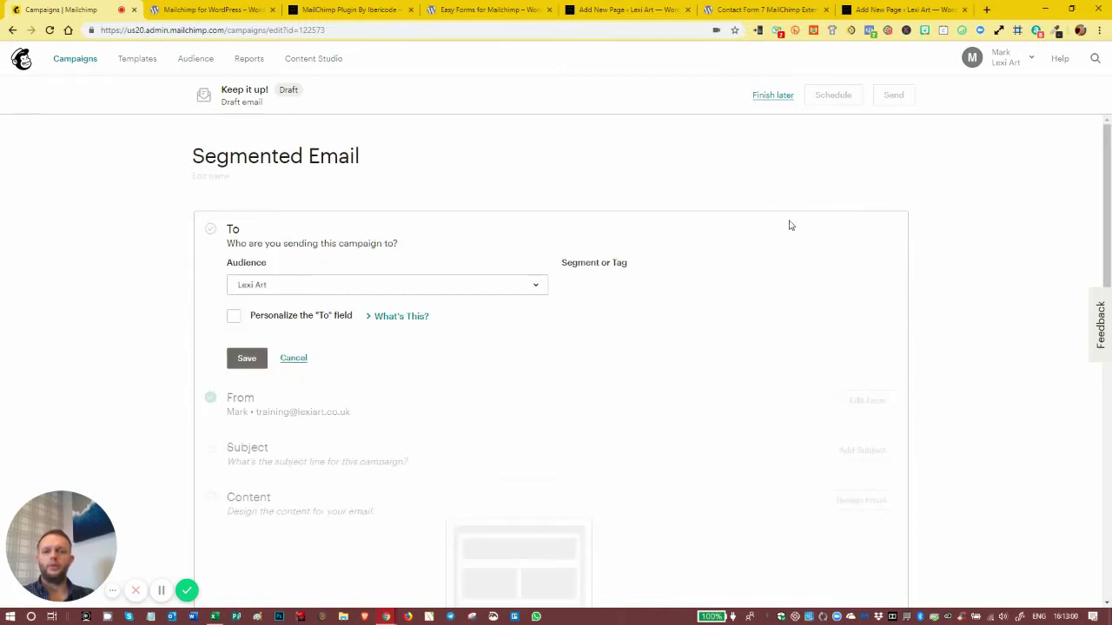
click(284, 286)
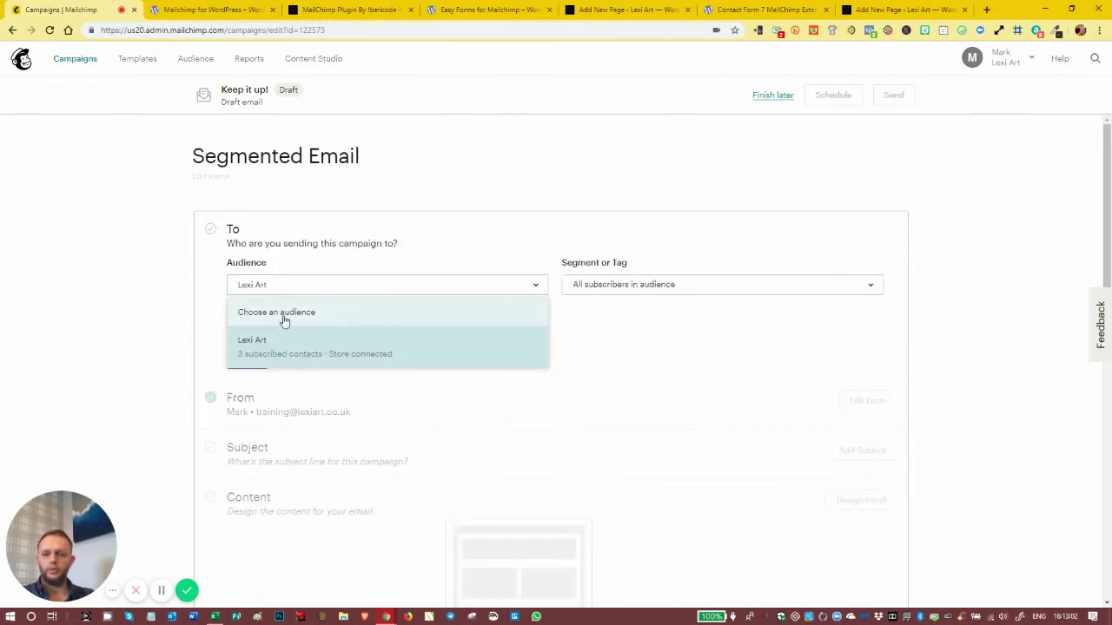
click(282, 314)
click(277, 288)
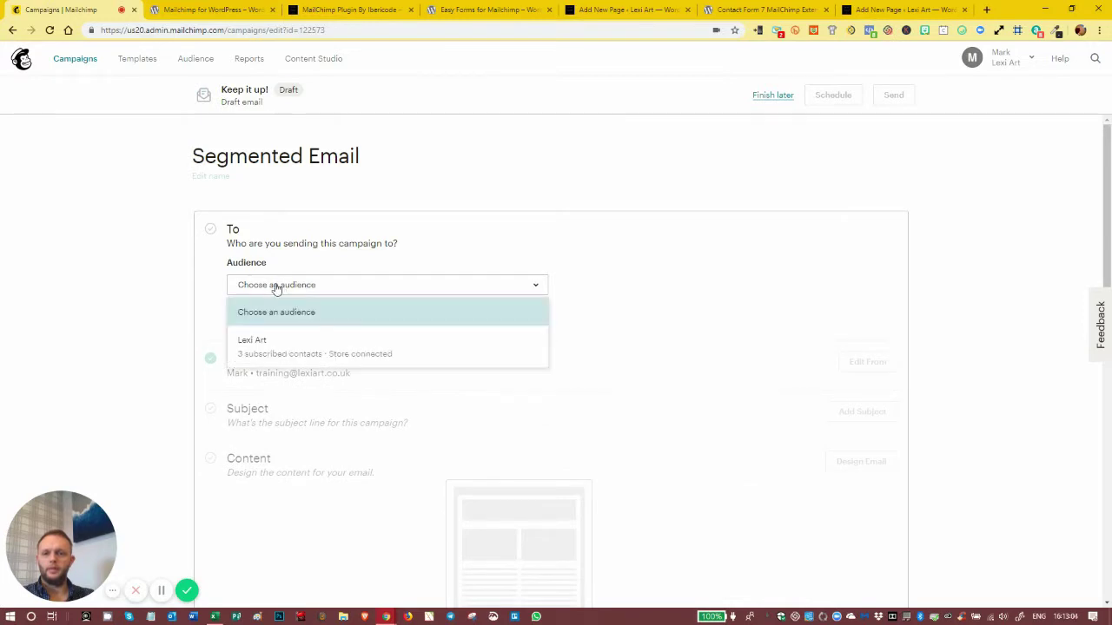
click(258, 347)
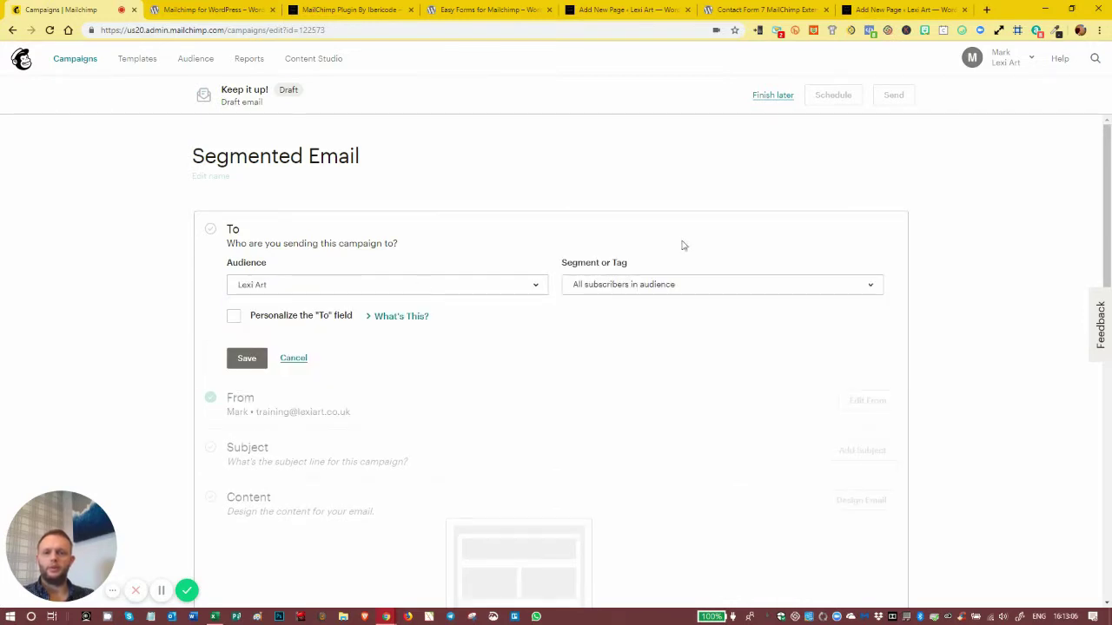
Step: Examine the saved segments, tags and pre-built segments available as recipients for the Lexi Art audience
click(639, 291)
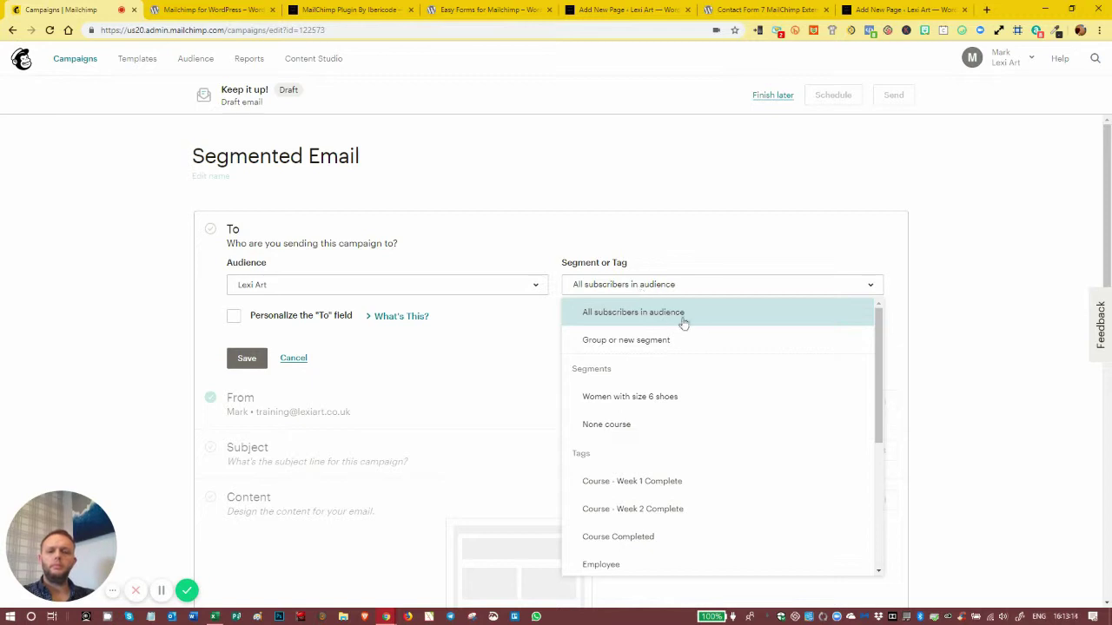
scroll(665, 408, down, 3)
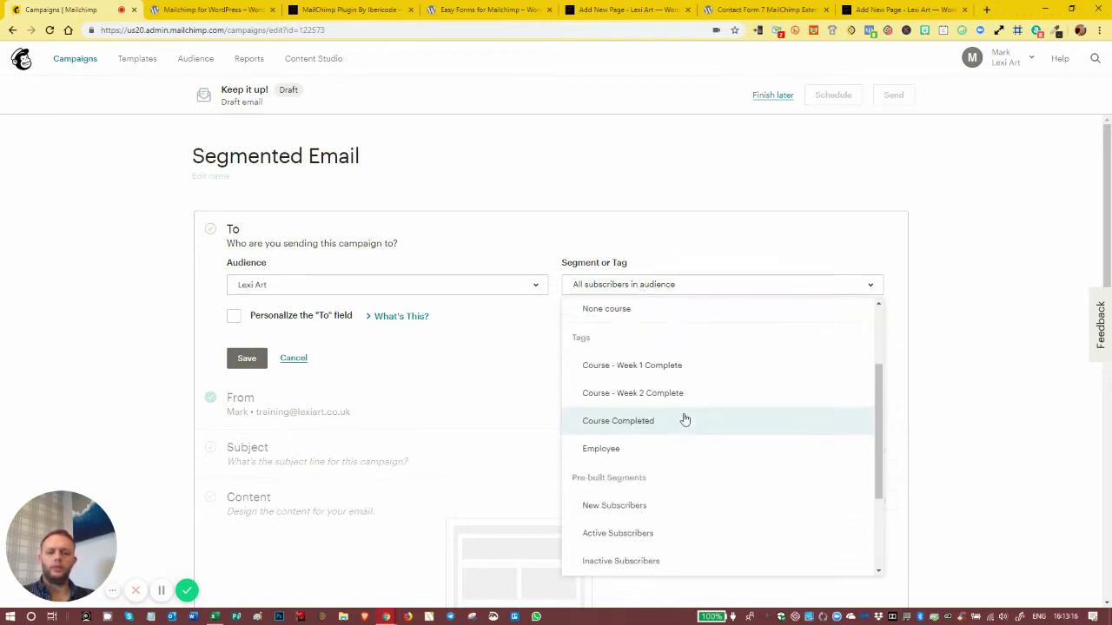
scroll(670, 399, up, 1)
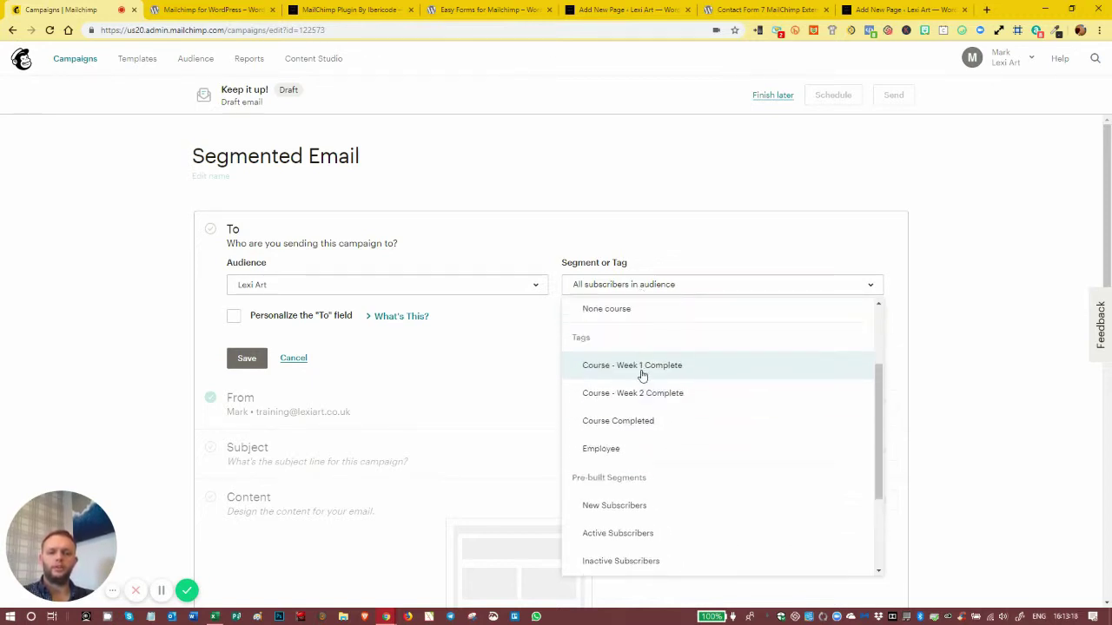
scroll(677, 408, down, 2)
scroll(643, 428, down, 1)
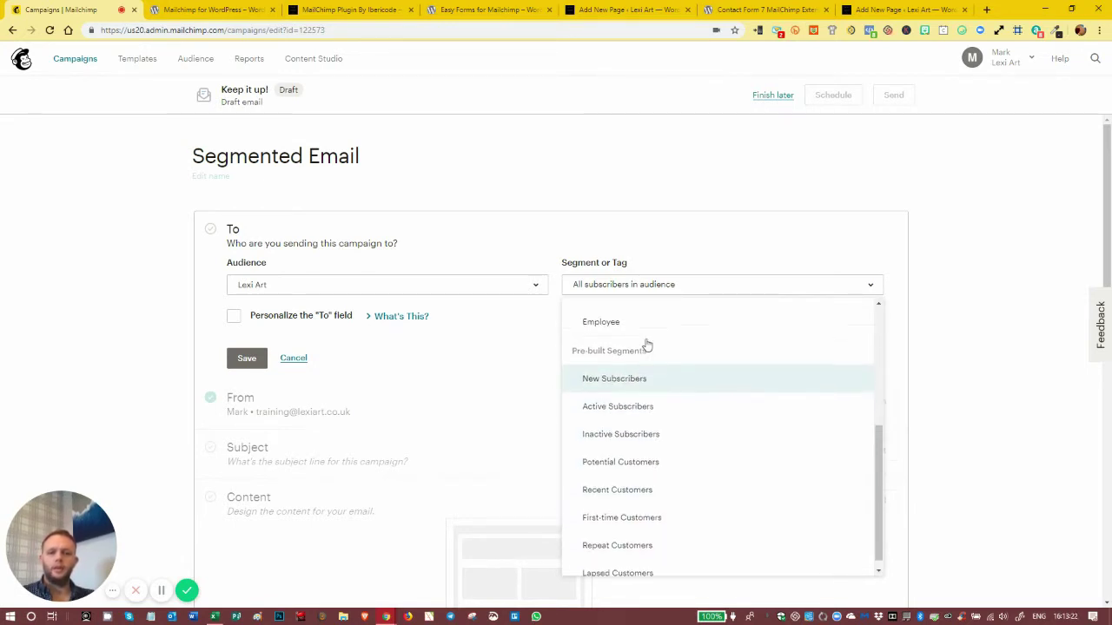
click(640, 288)
click(640, 286)
scroll(661, 377, up, 3)
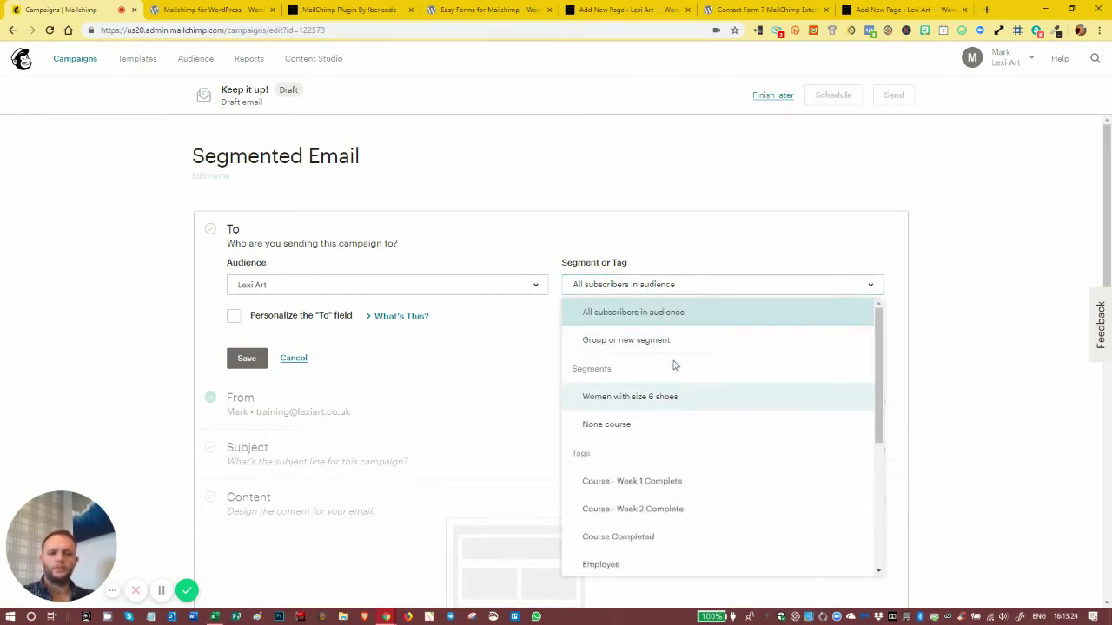
Step: Target the campaign at a group or new segment whose contacts match all of the conditions
click(635, 343)
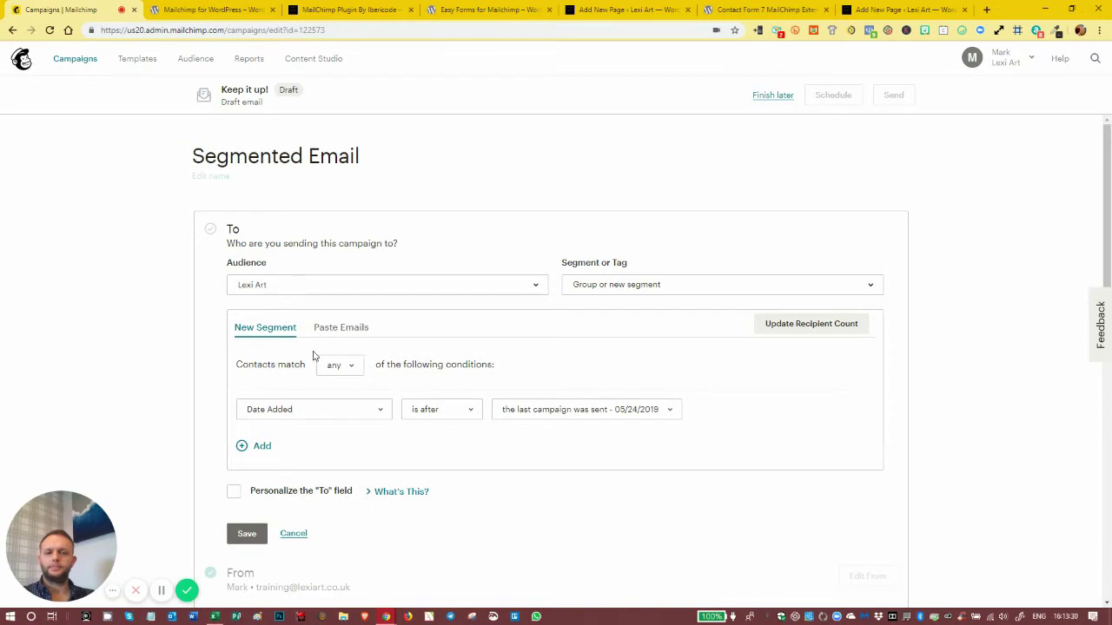
scroll(313, 356, down, 2)
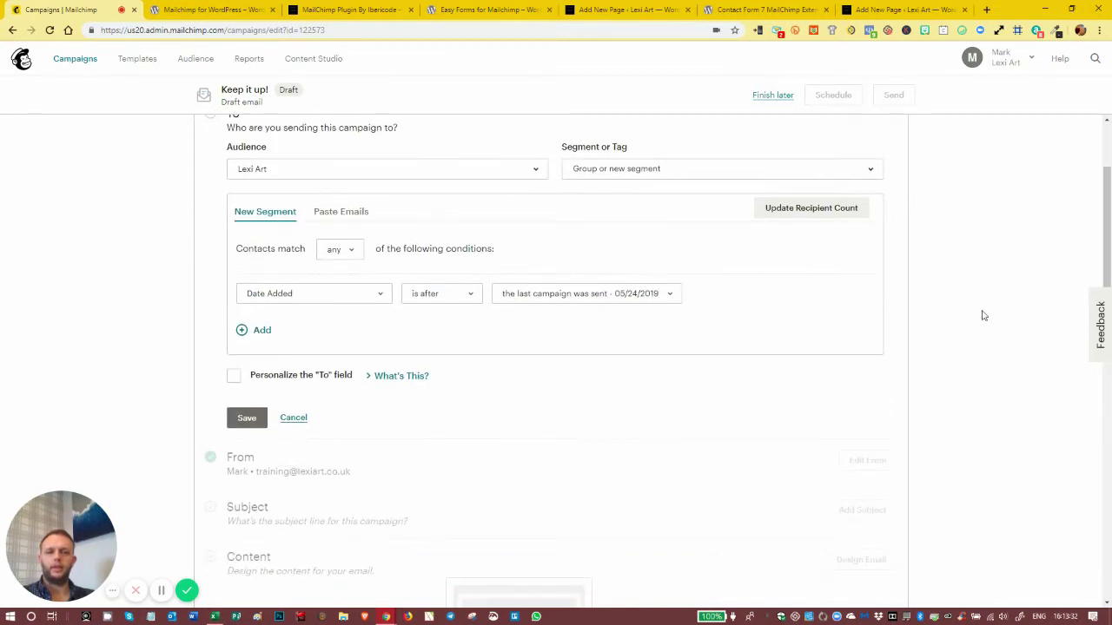
click(340, 250)
click(339, 276)
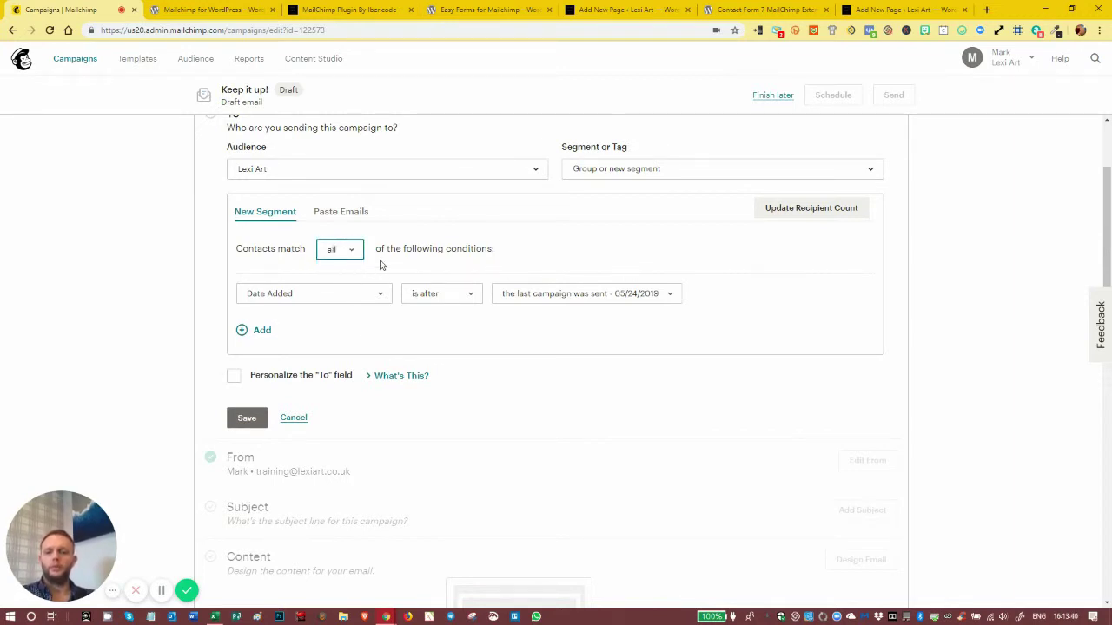
Step: Set the first segment condition to Course, none of, Current Student
click(330, 295)
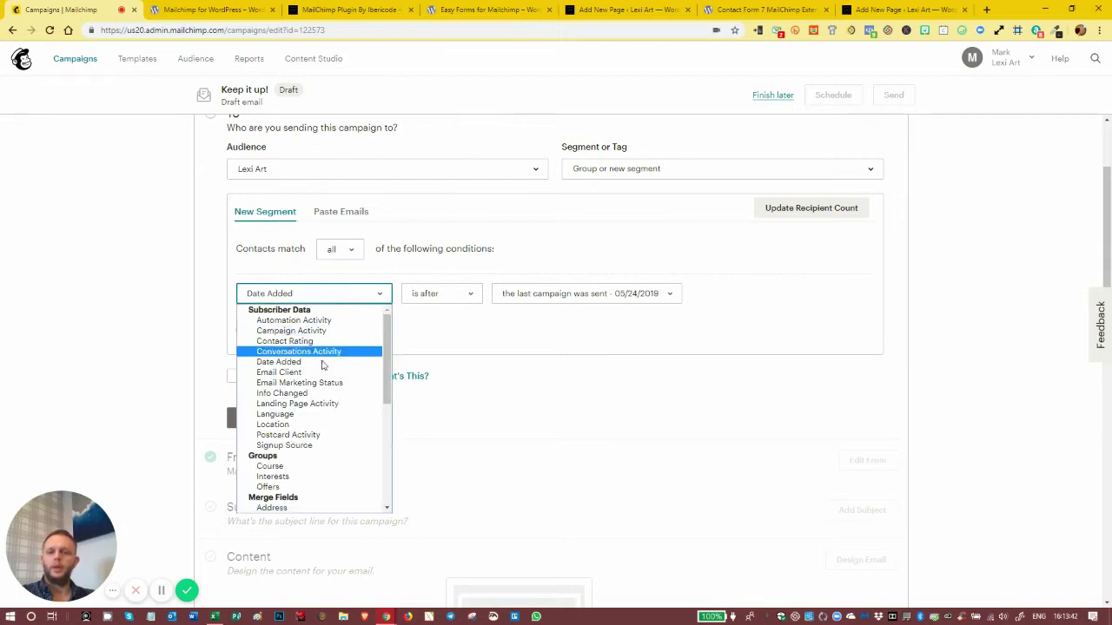
click(297, 467)
click(441, 294)
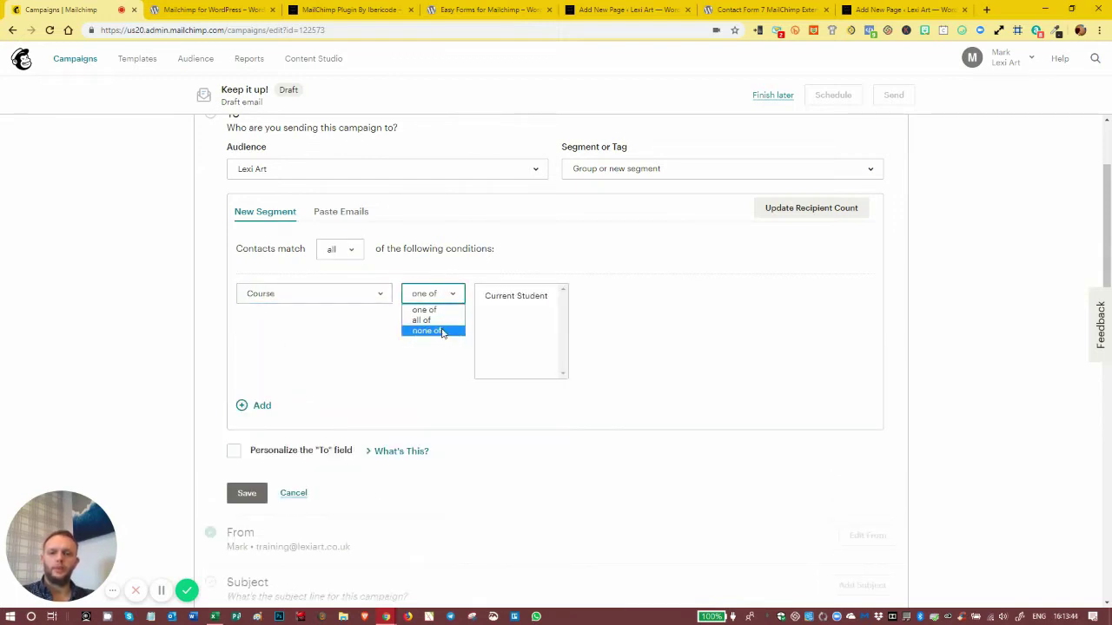
click(437, 330)
click(513, 297)
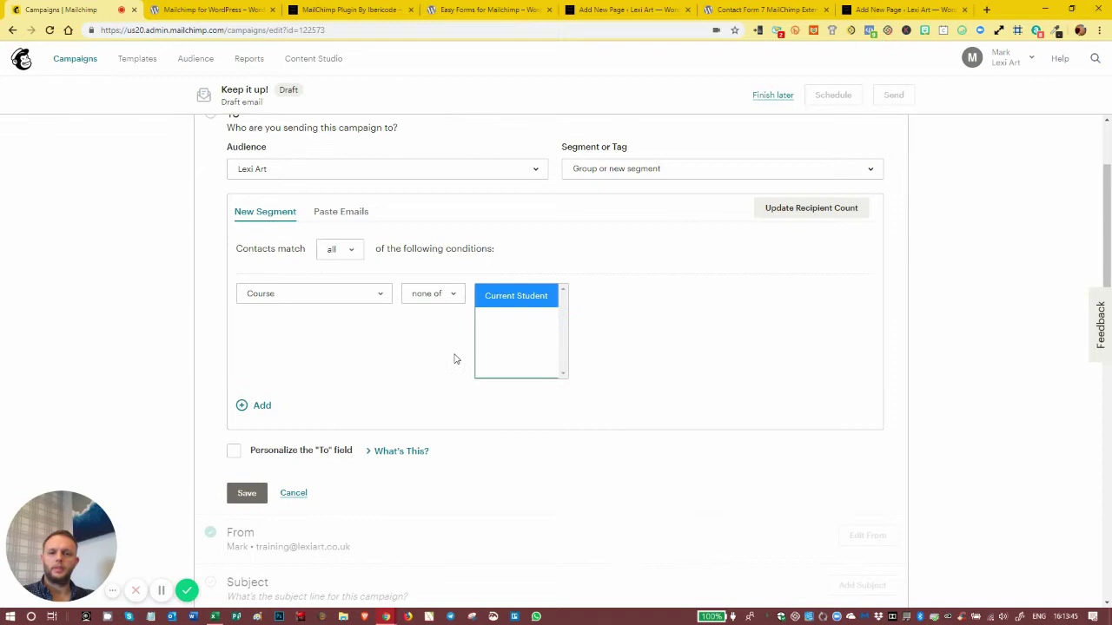
click(591, 309)
Step: Add a second segment condition for Tags where the contact is not tagged Course Completed
click(260, 406)
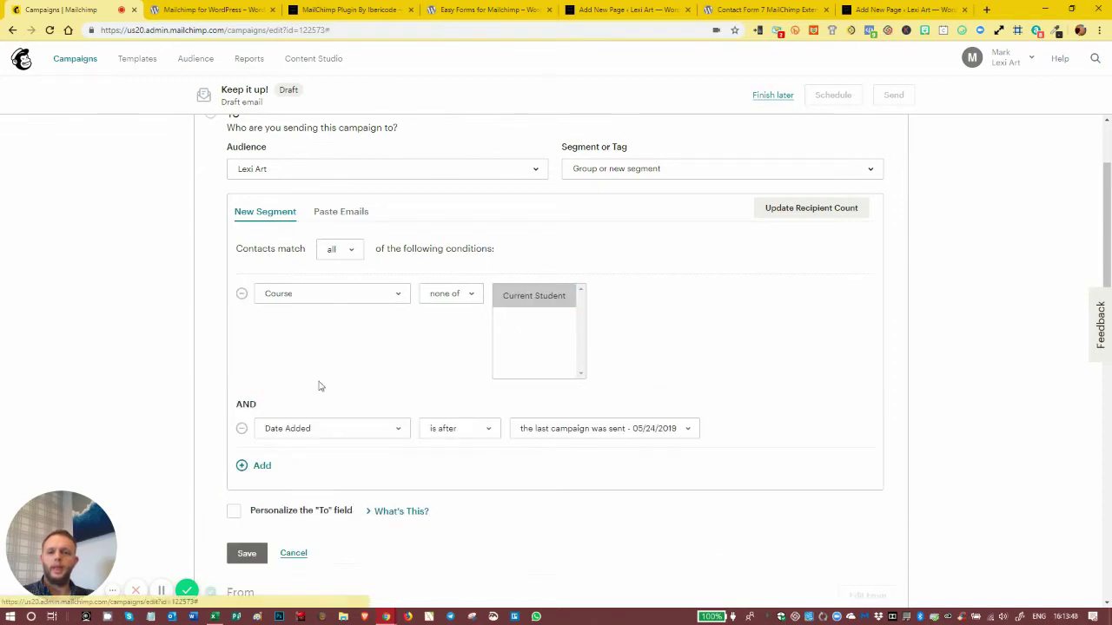
click(318, 429)
scroll(321, 369, down, 5)
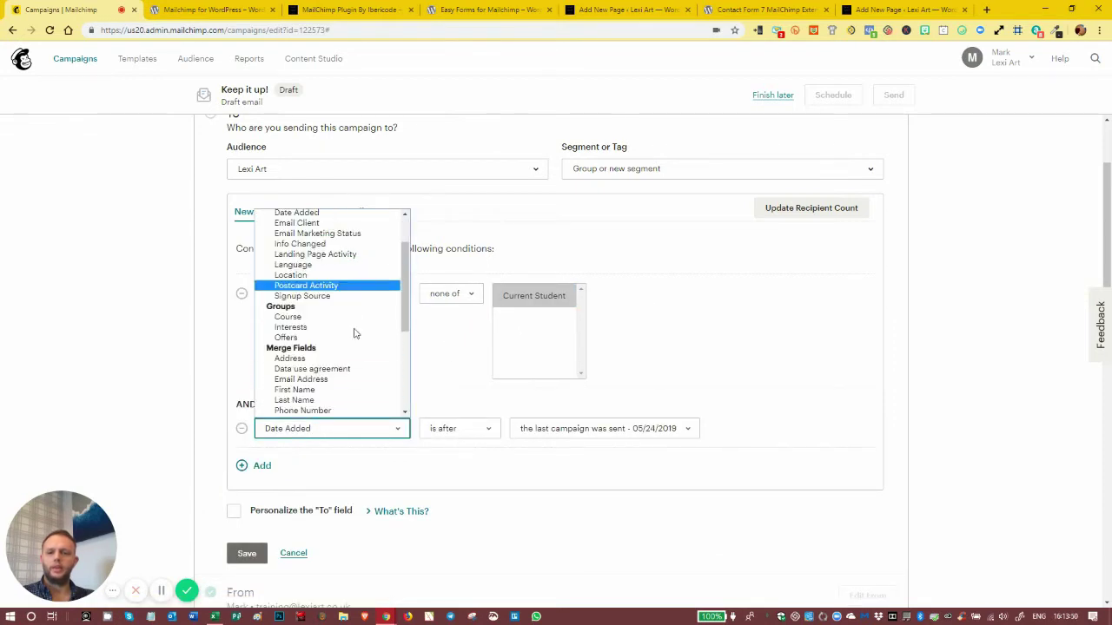
click(313, 393)
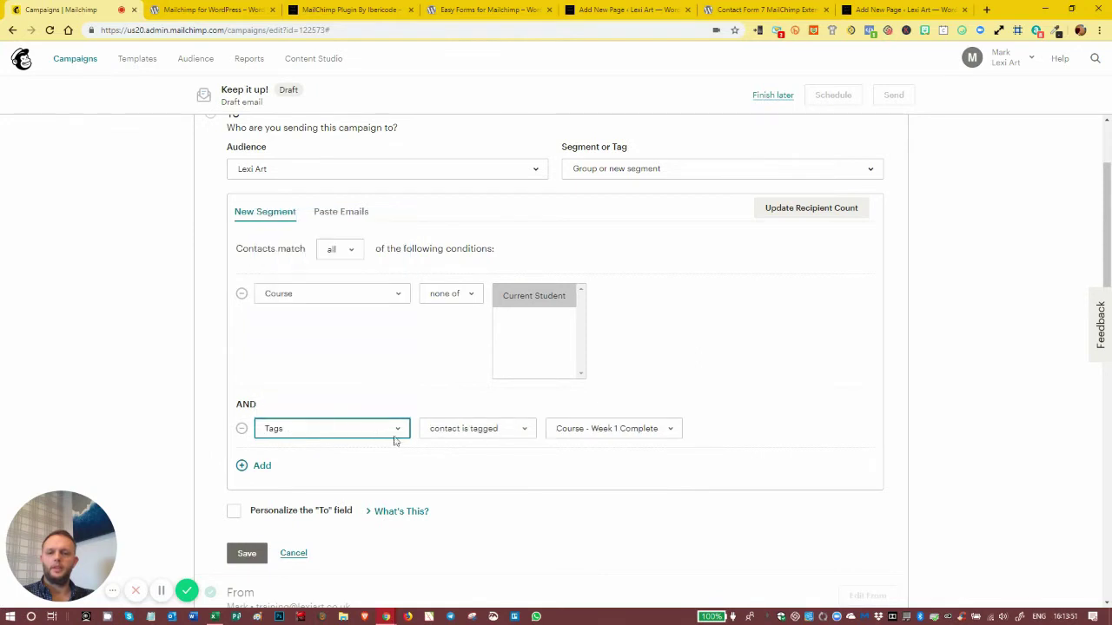
click(449, 430)
click(473, 456)
click(591, 432)
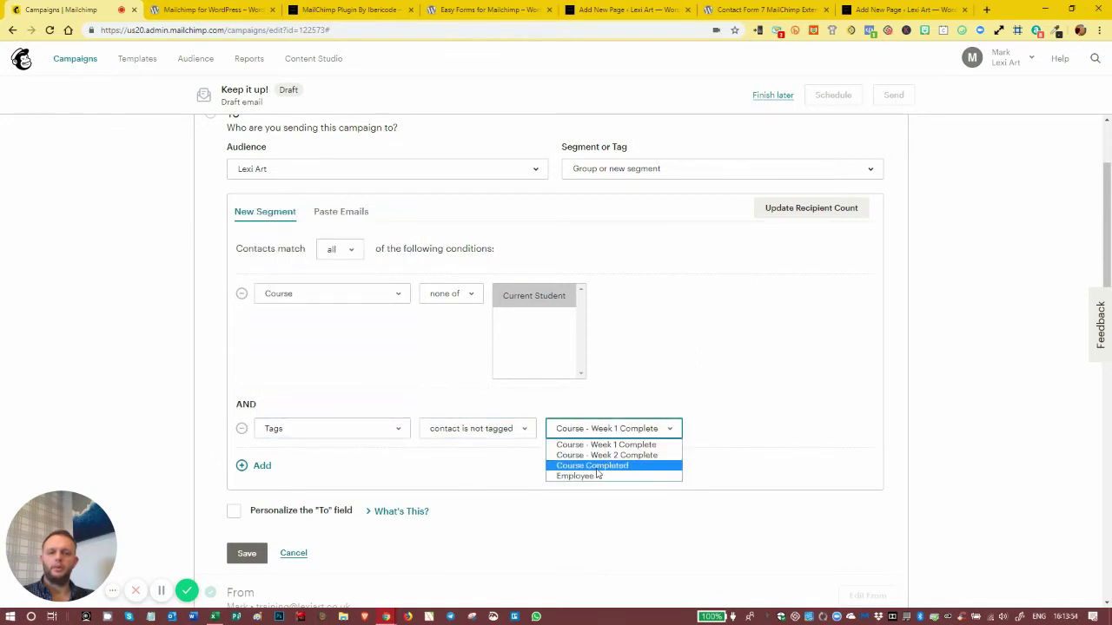
click(598, 472)
click(721, 376)
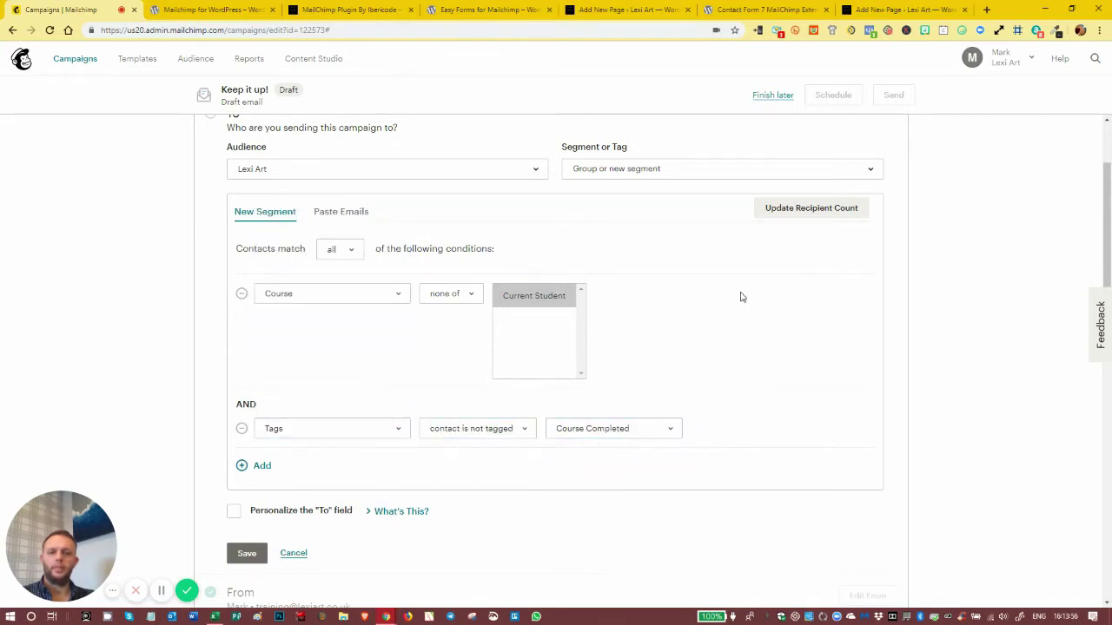
Step: Update the recipient count for the two conditions and save the custom segment as the campaign's recipients
click(811, 213)
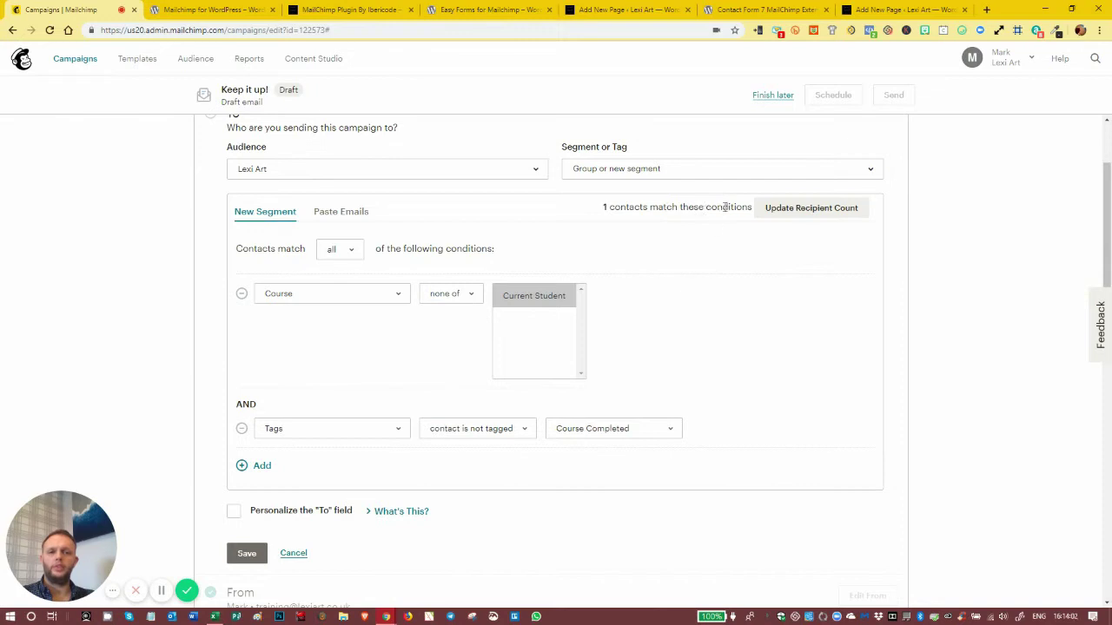
click(249, 555)
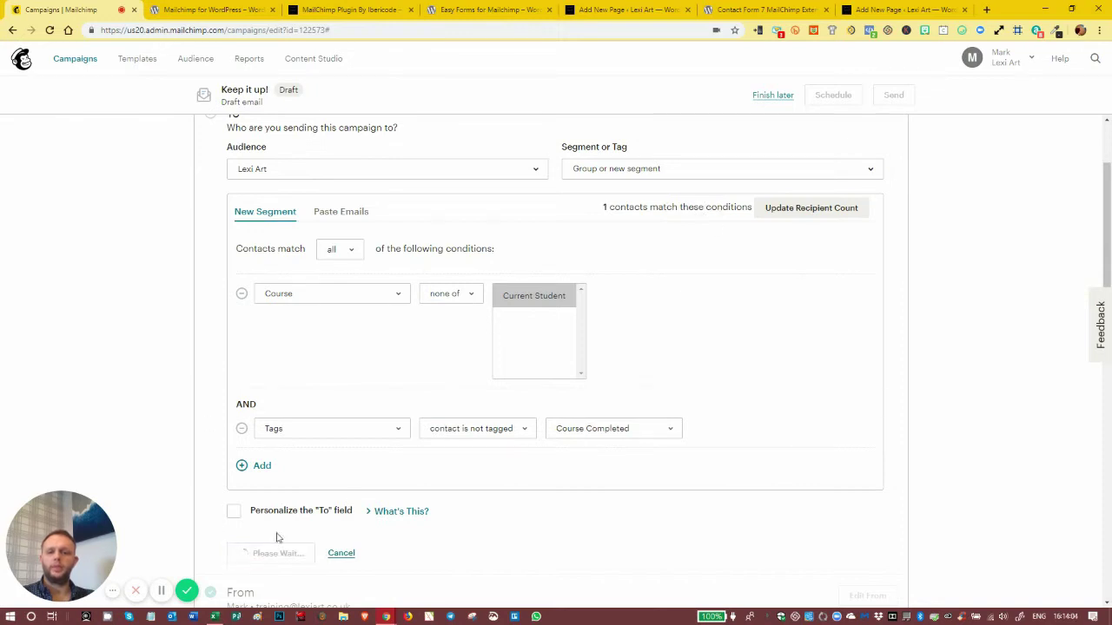
scroll(382, 348, up, 2)
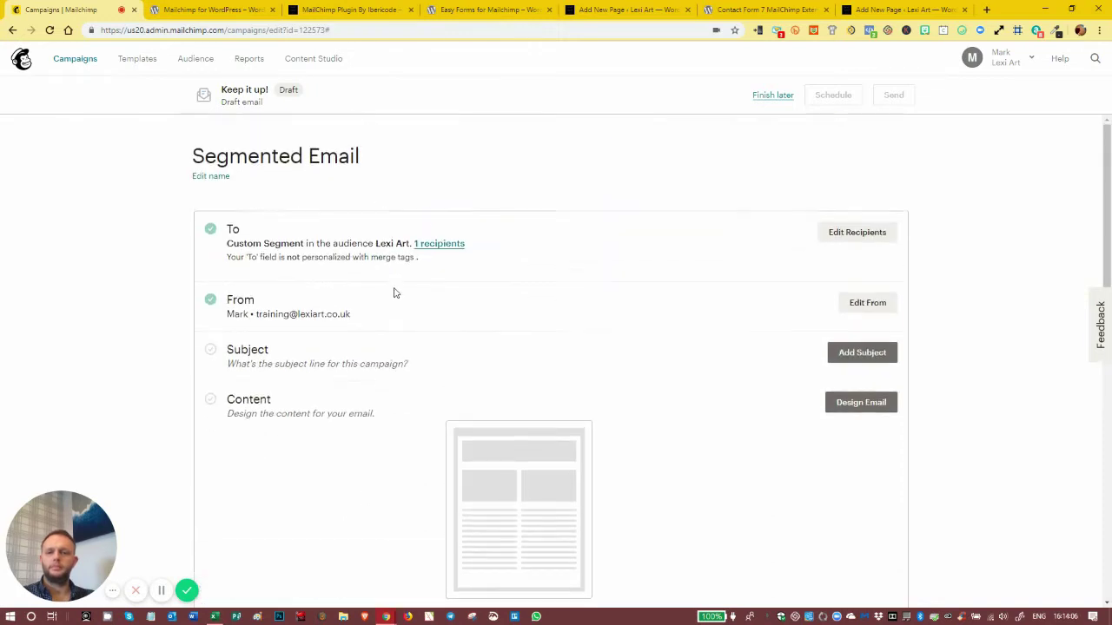
Step: View the campaign's recipient list in an enlarged pop-up window and close it
click(439, 246)
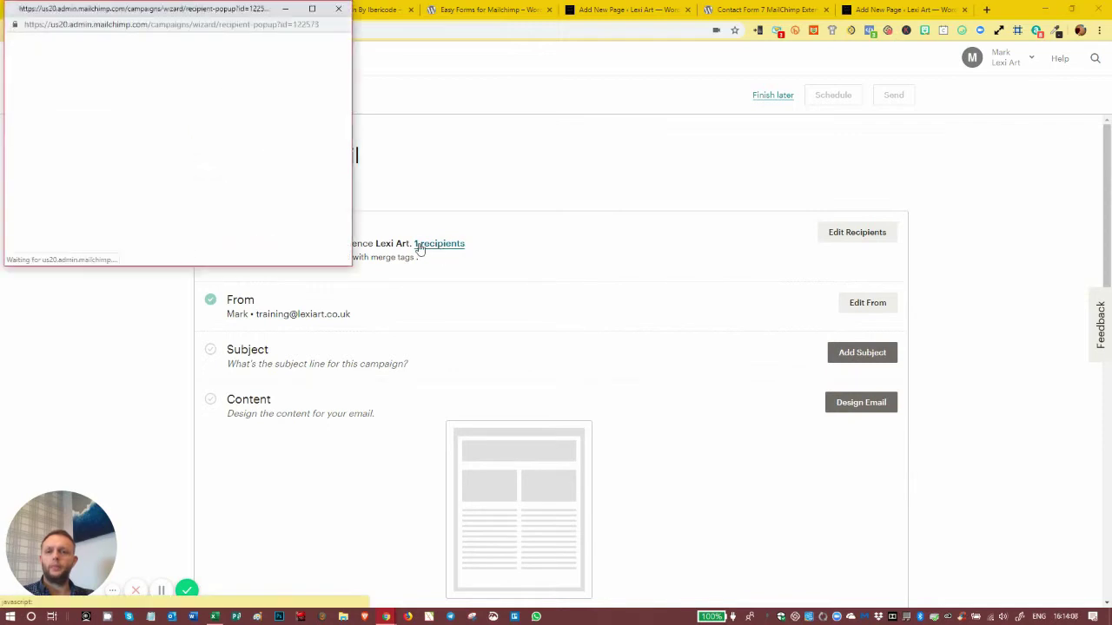
drag(132, 269, 97, 521)
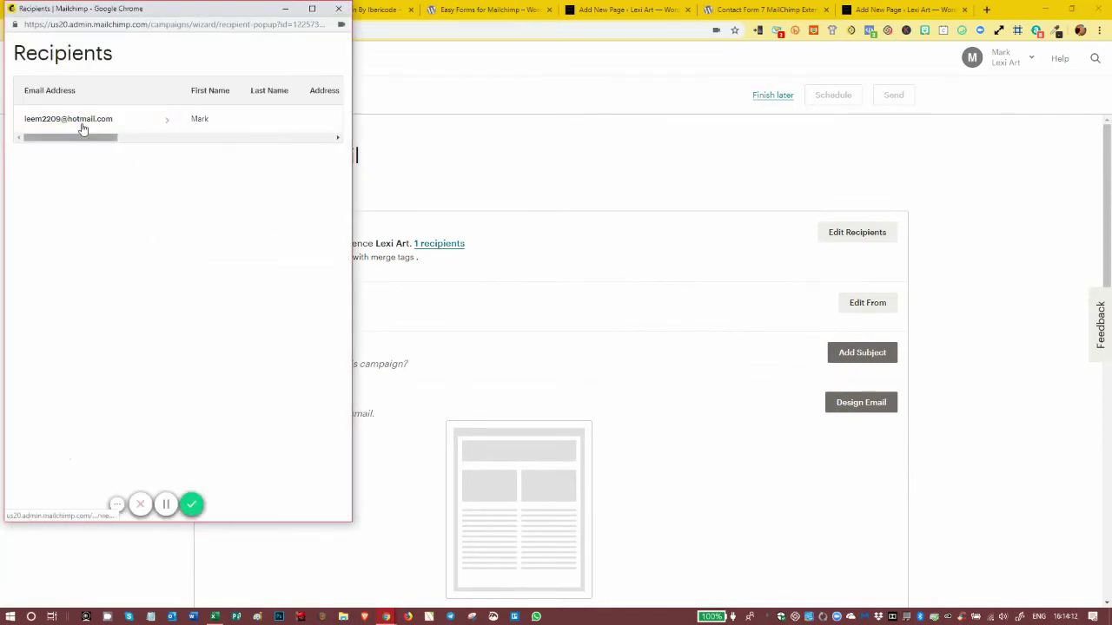
click(337, 8)
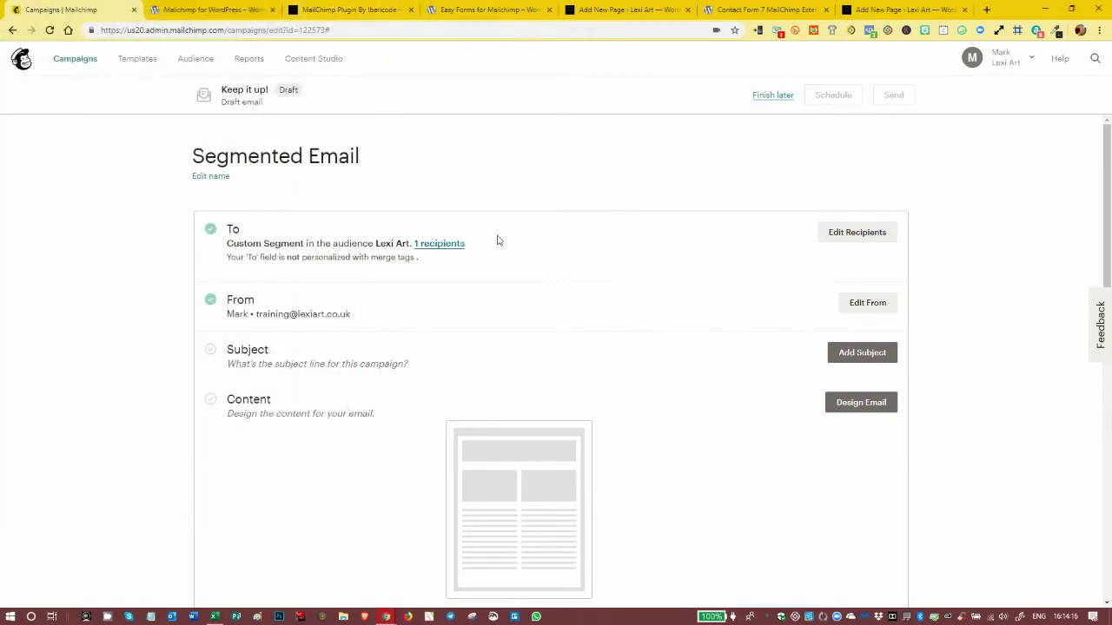
Step: Reopen the recipient settings, try the pasted-emails option with emails excluded from the segment, and return to the segment conditions
click(839, 233)
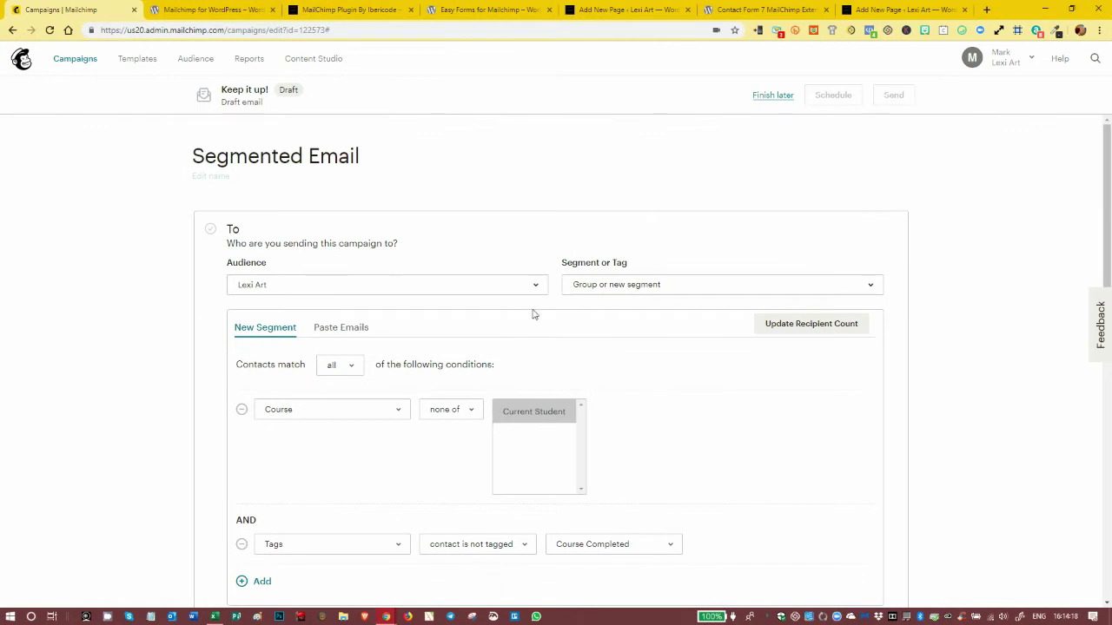
scroll(452, 252, down, 2)
click(352, 212)
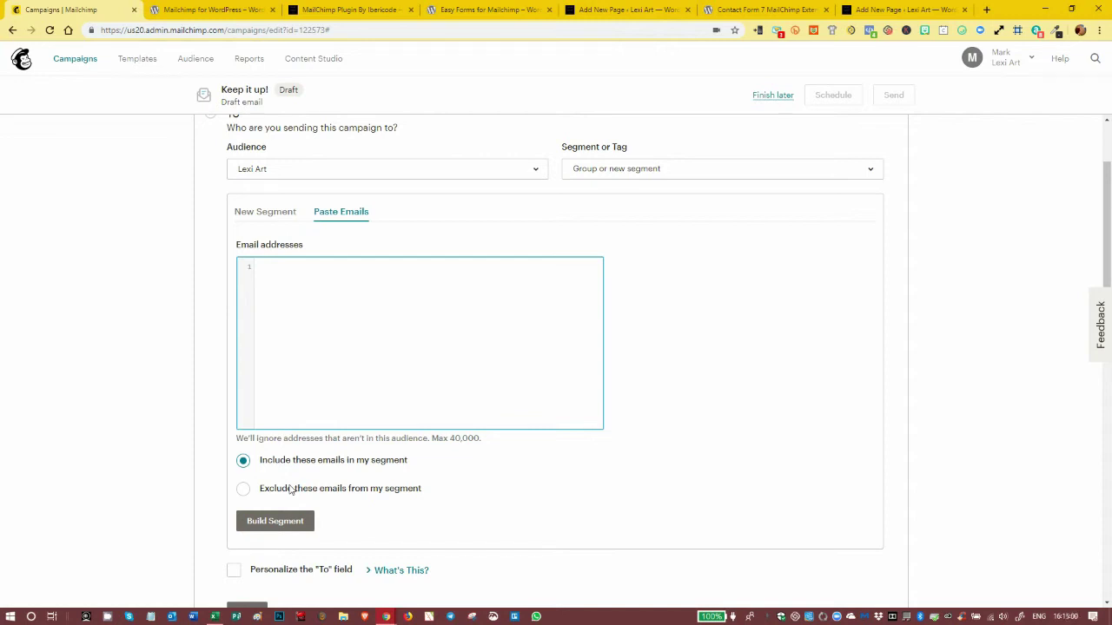
click(247, 490)
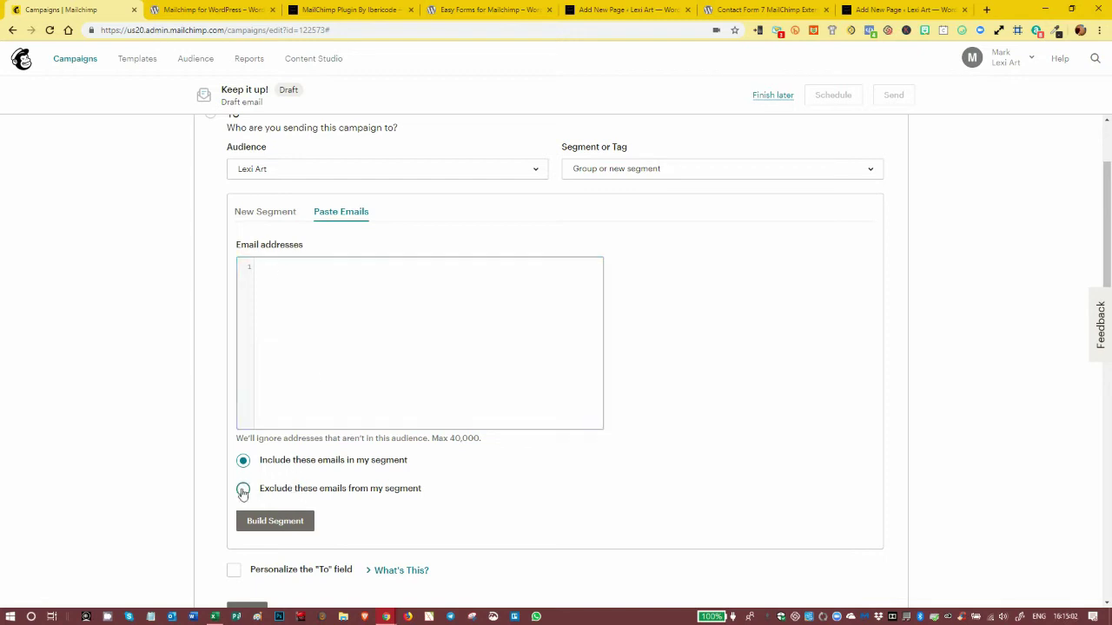
click(302, 524)
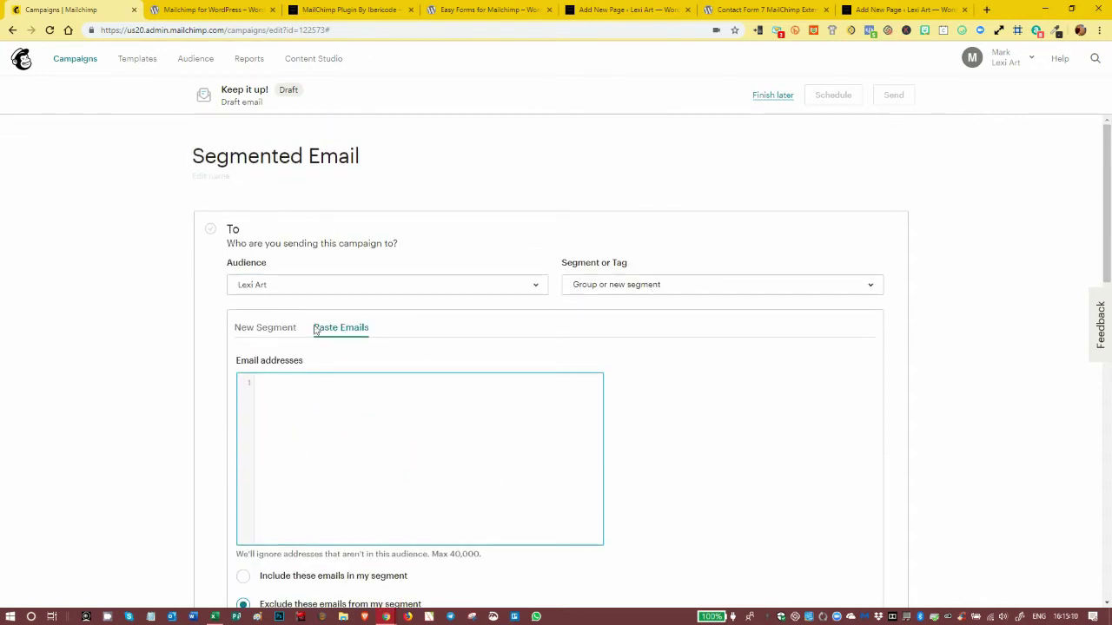
click(286, 331)
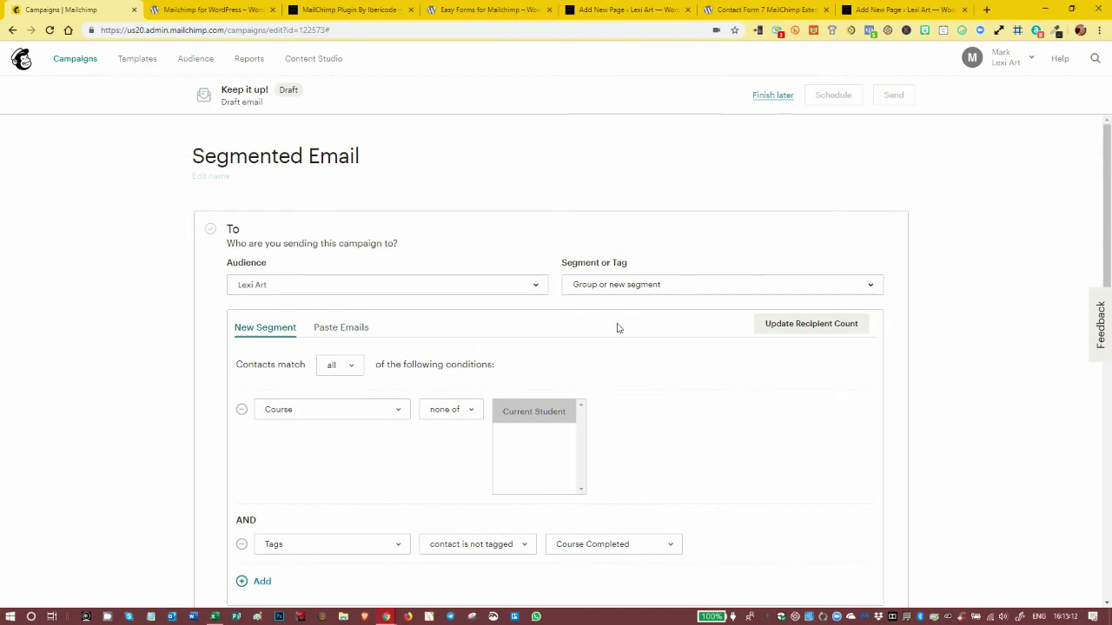
Step: Reselect Group or new segment for the Lexi Art audience and open its form for pasting email addresses
click(657, 287)
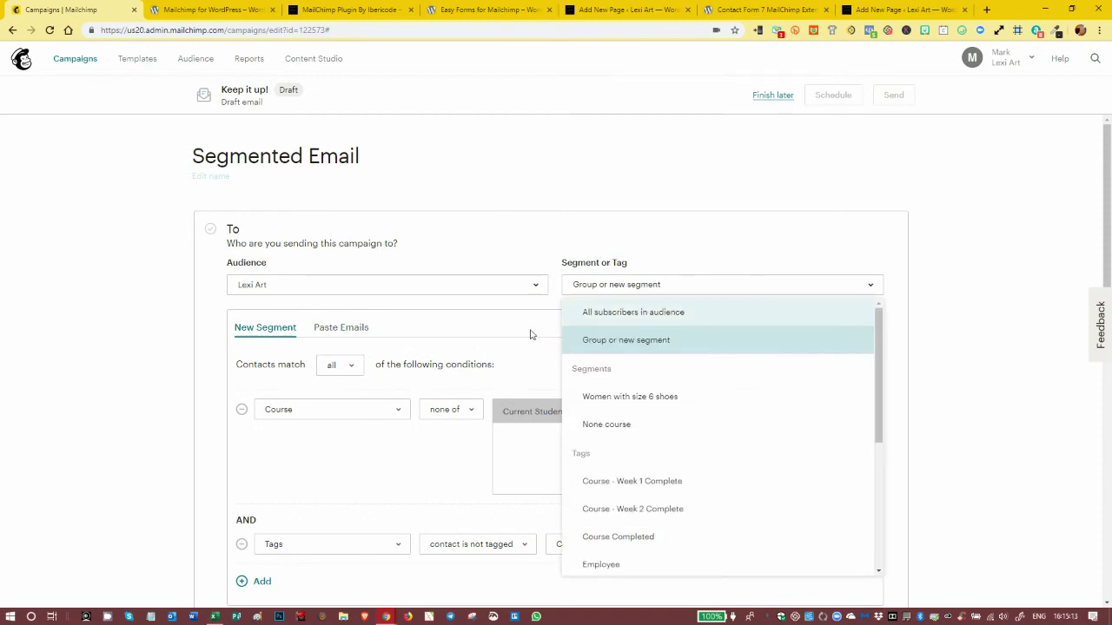
click(608, 342)
click(340, 329)
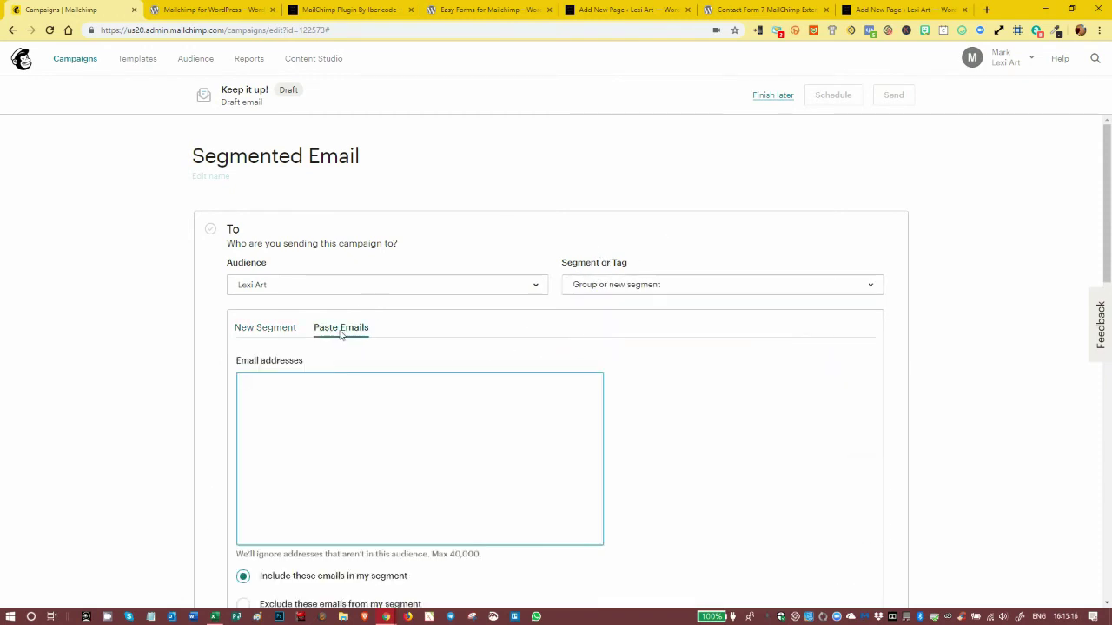
scroll(287, 433, down, 3)
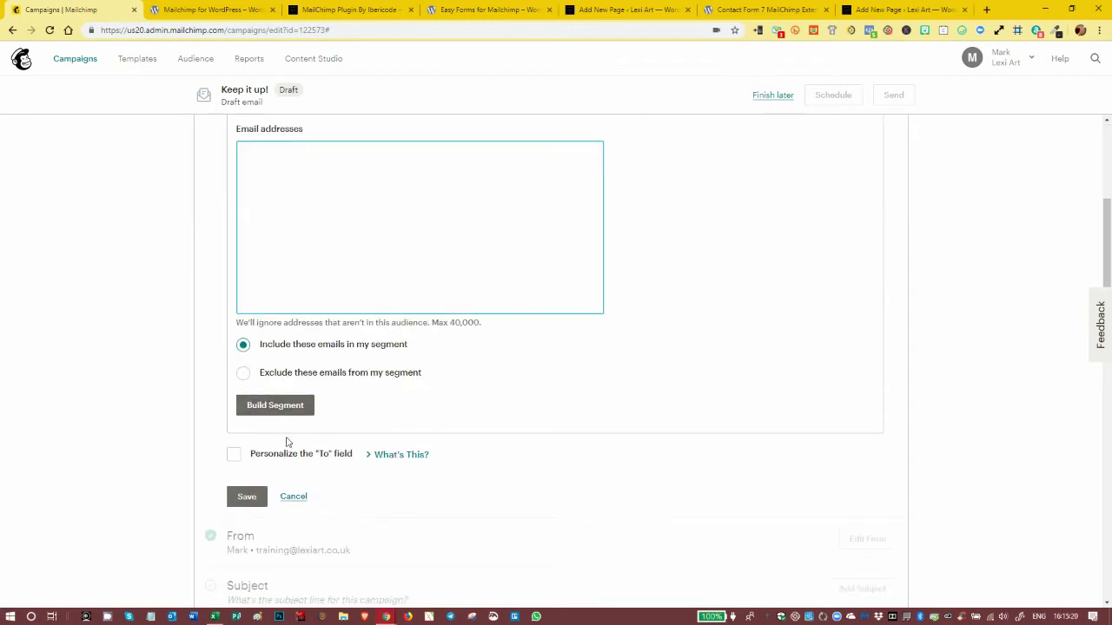
scroll(618, 393, up, 3)
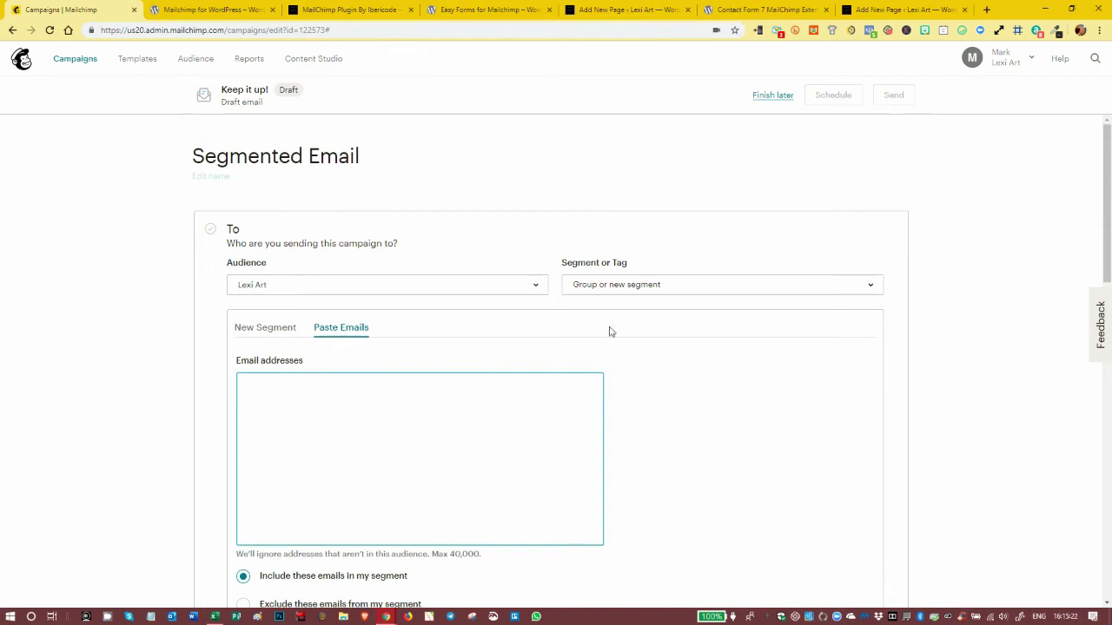
Step: Examine the From, Subject and Content sections that follow the campaign's recipient settings
scroll(599, 328, down, 6)
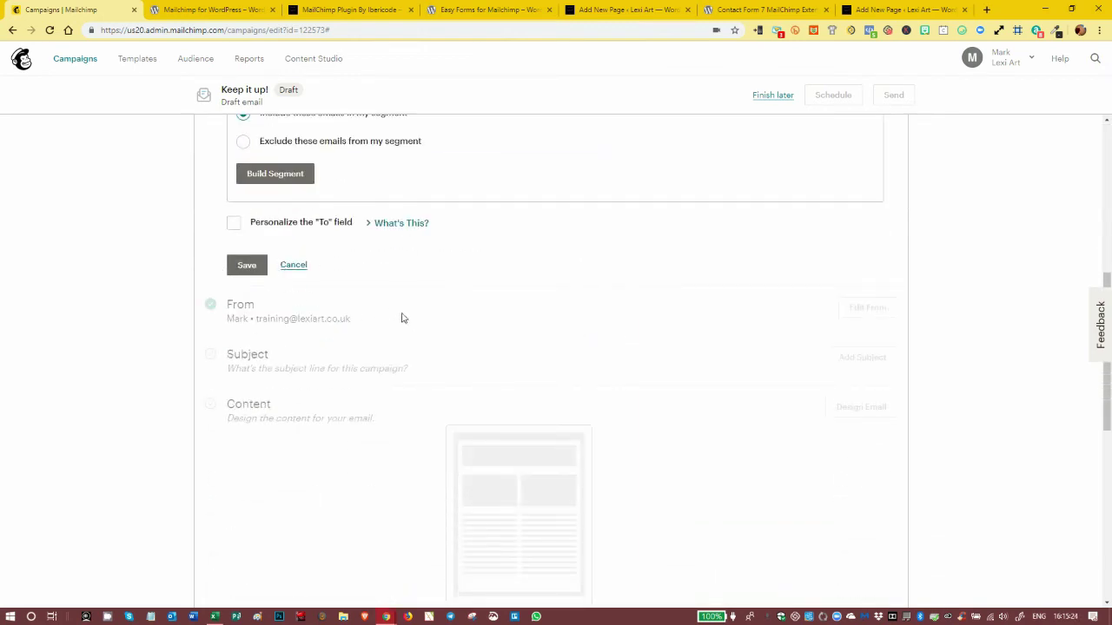
scroll(327, 335, down, 2)
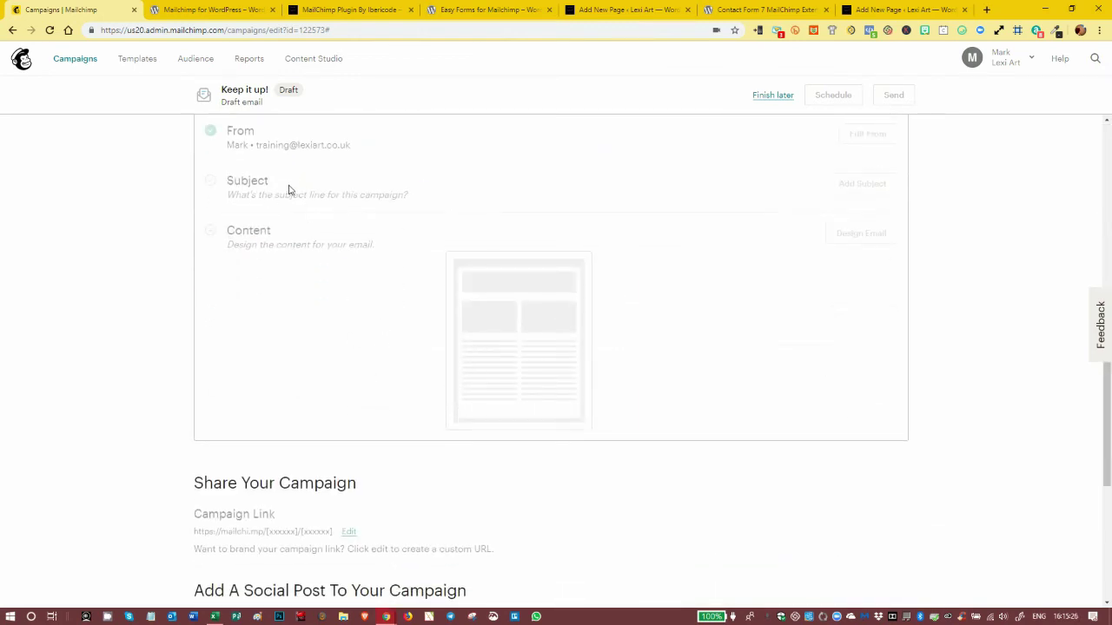
scroll(339, 252, up, 4)
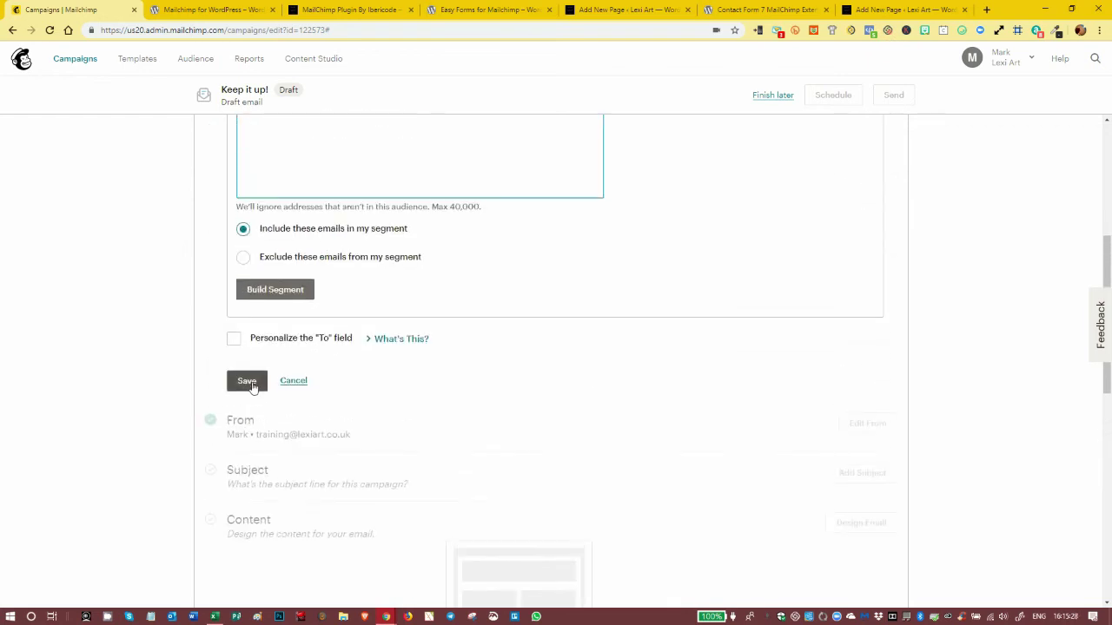
click(252, 383)
scroll(306, 378, down, 5)
scroll(506, 374, up, 3)
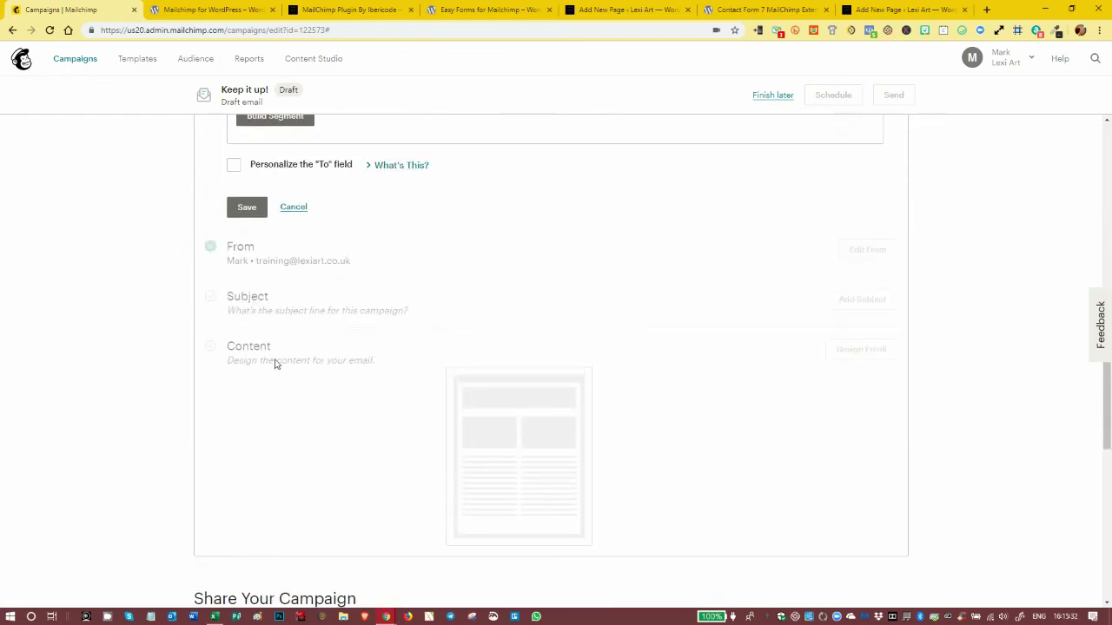
scroll(274, 363, down, 3)
scroll(269, 287, up, 1)
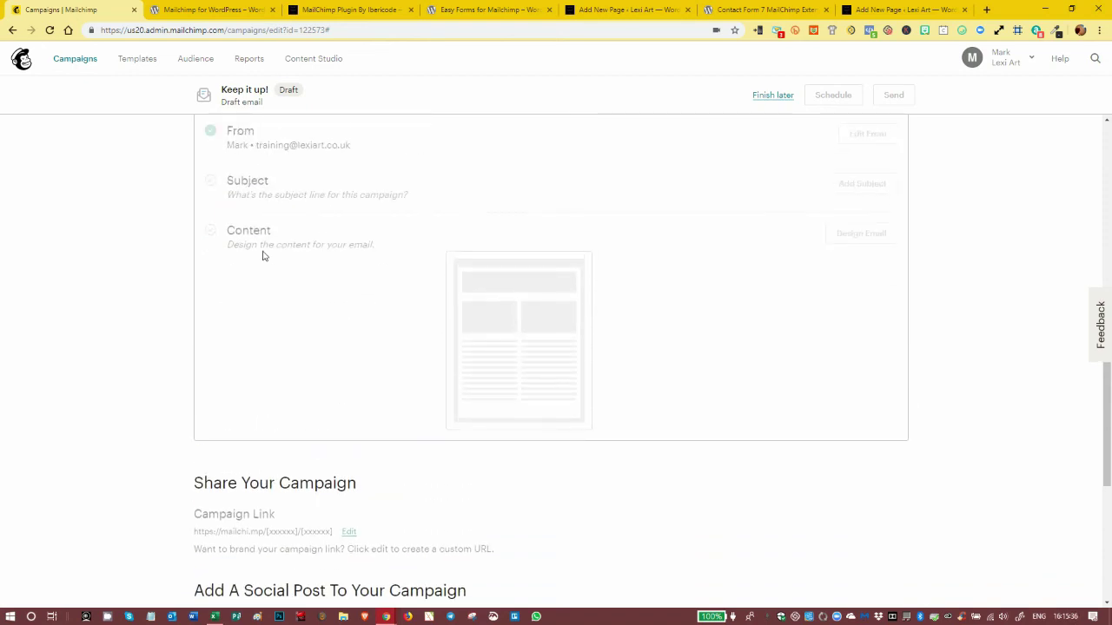
scroll(229, 163, up, 7)
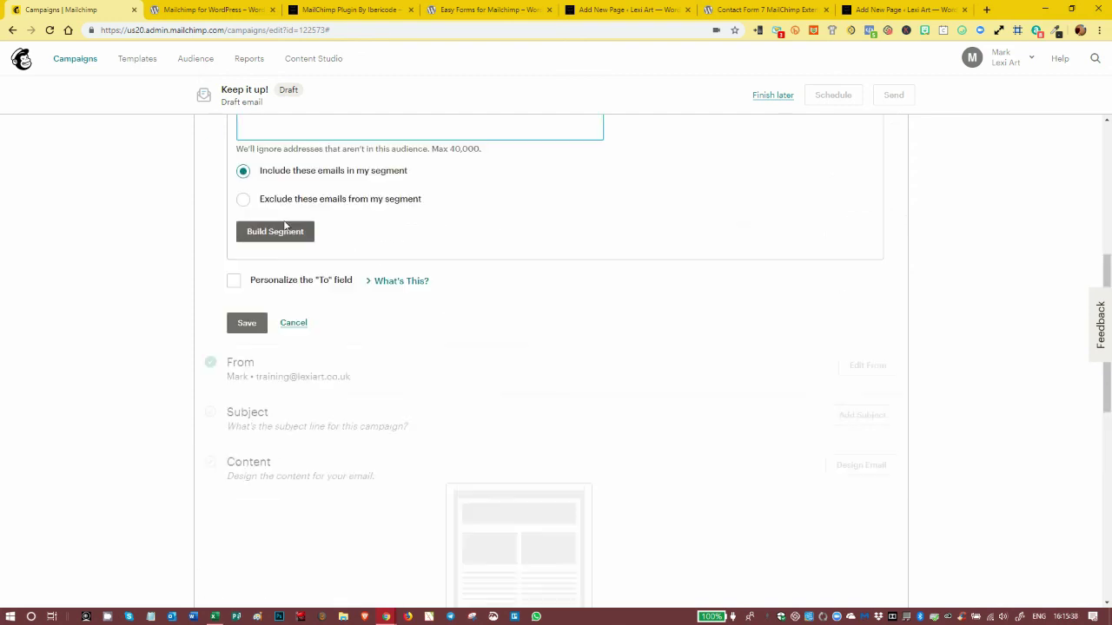